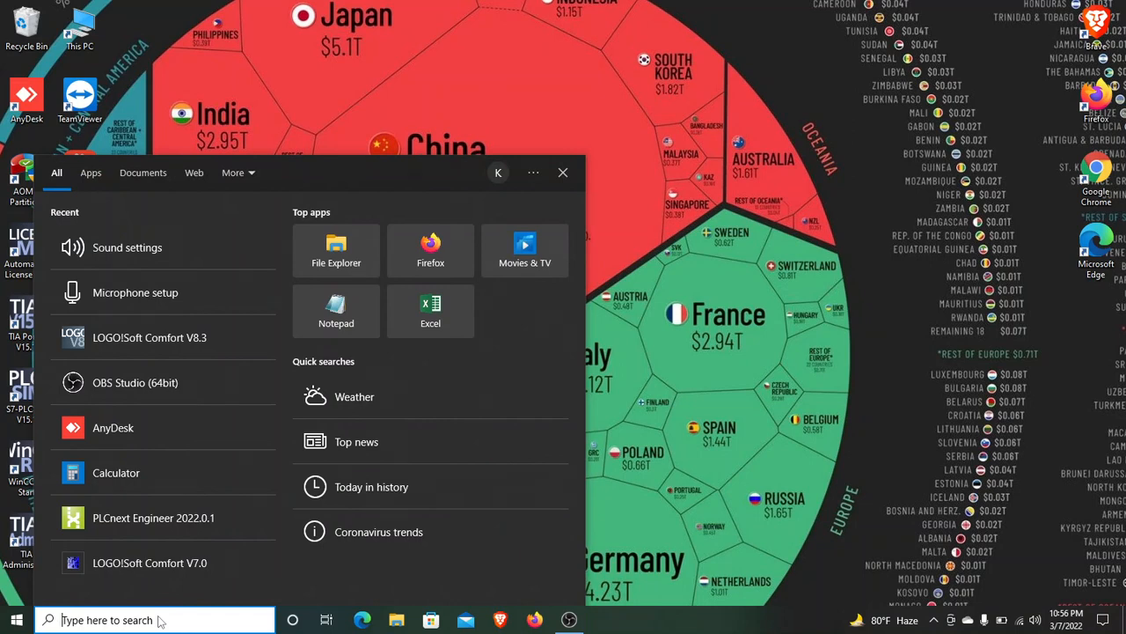
Step: Launch LOGO!Soft Comfort V8.3 and switch to the network project view
type("logo")
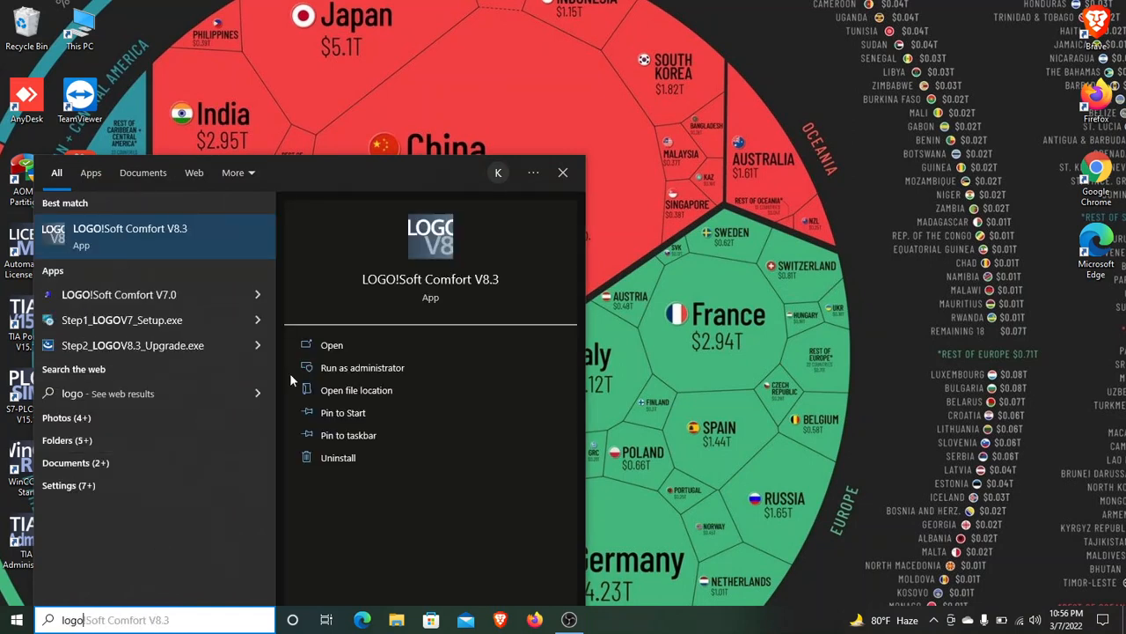
left_click(342, 345)
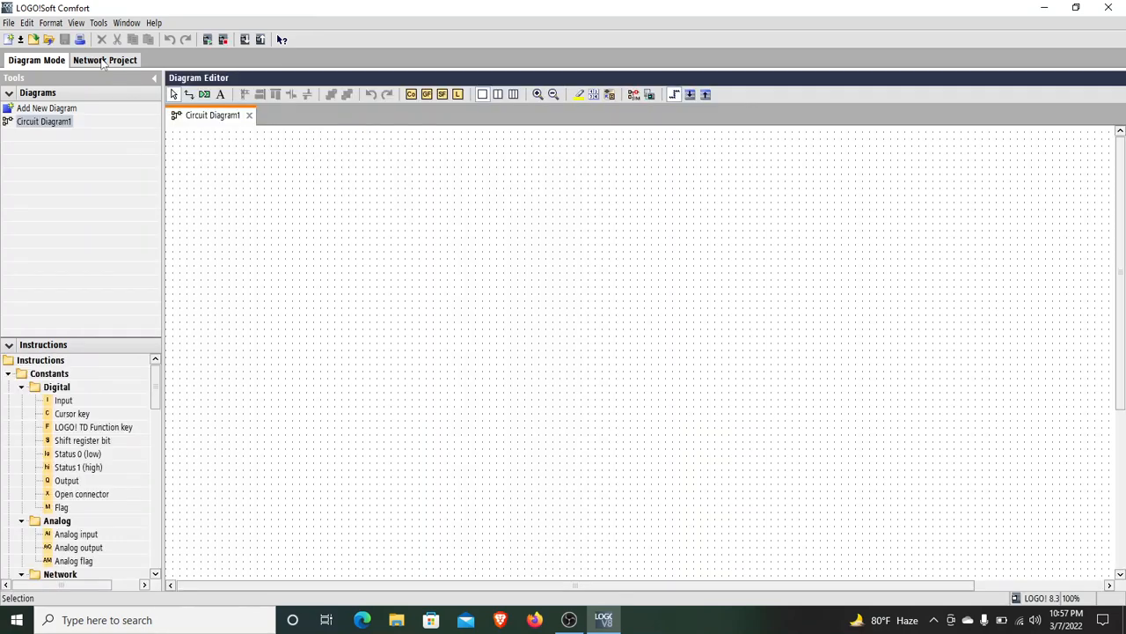
left_click(103, 60)
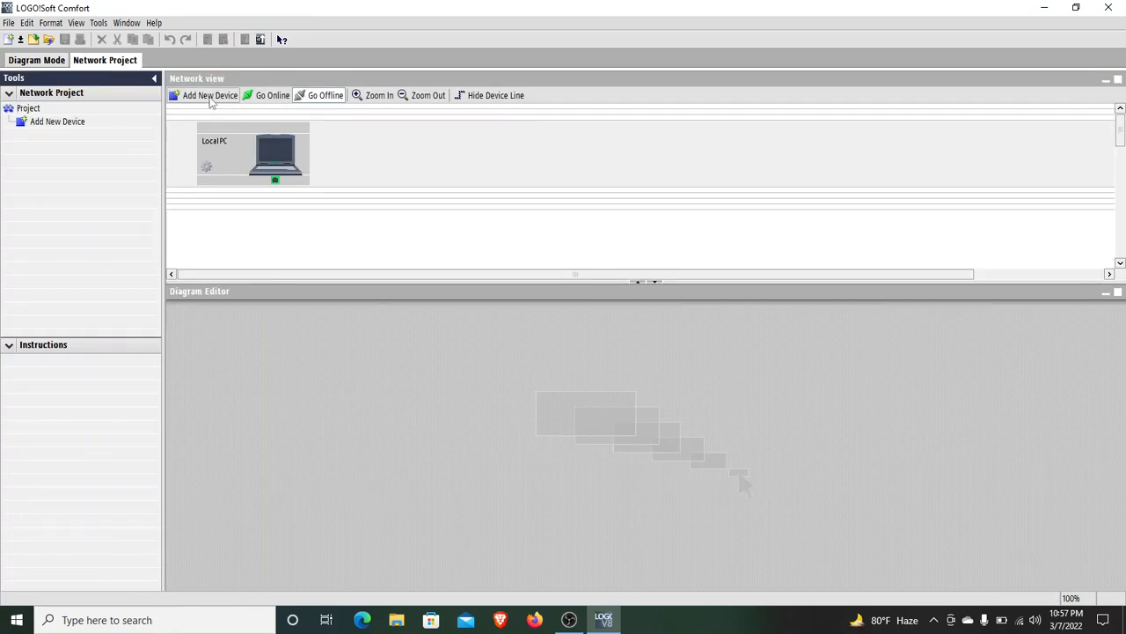
Step: Add a LOGO! 8.3 device named Central Device with IP address 192.168.1.2 and default gateway 192.168.1.1
left_click(212, 96)
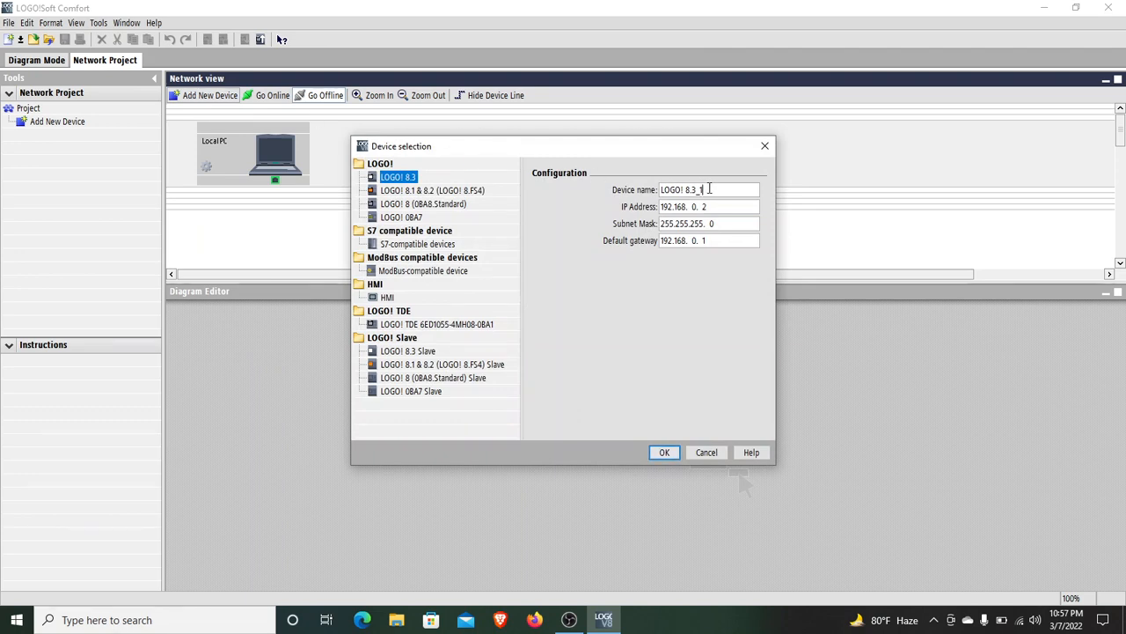
left_click_drag(711, 189, 646, 194)
type("Central Device")
double_click(695, 207)
type("1")
double_click(695, 241)
type("1")
left_click(664, 453)
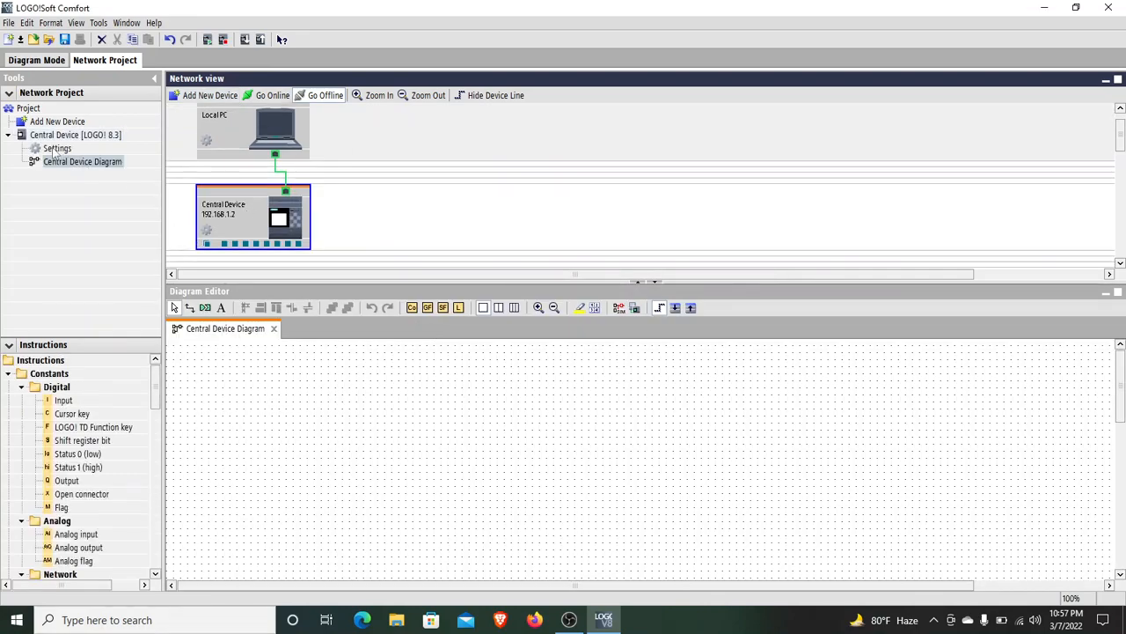
Step: In the Central Device's offline settings, enter First LogoProgram as the program name
left_click(53, 149)
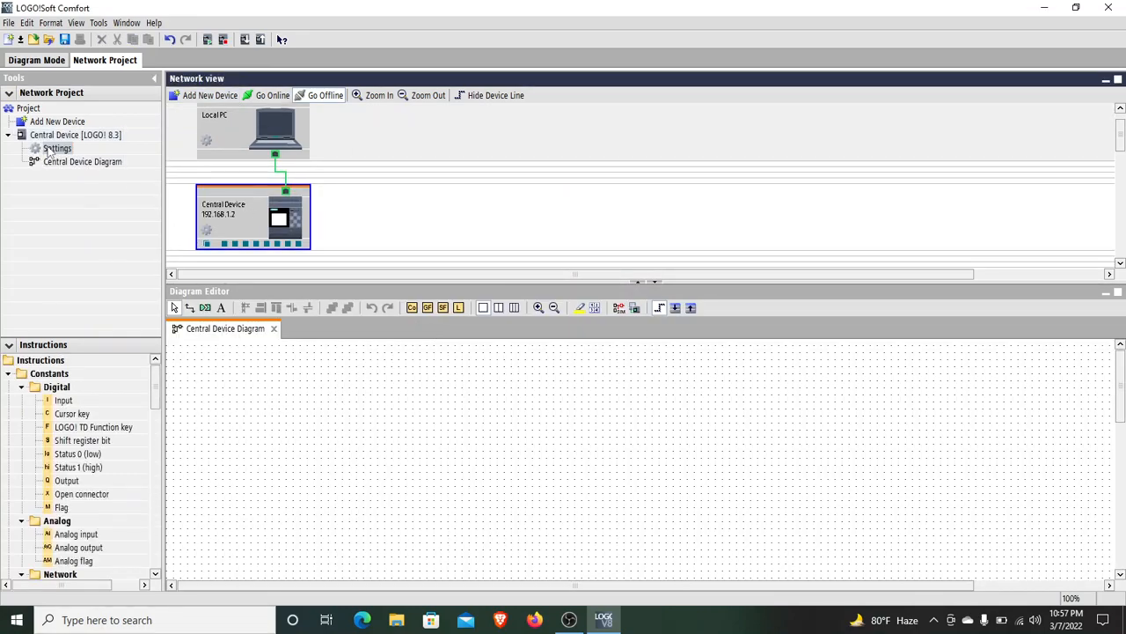
left_click(52, 149)
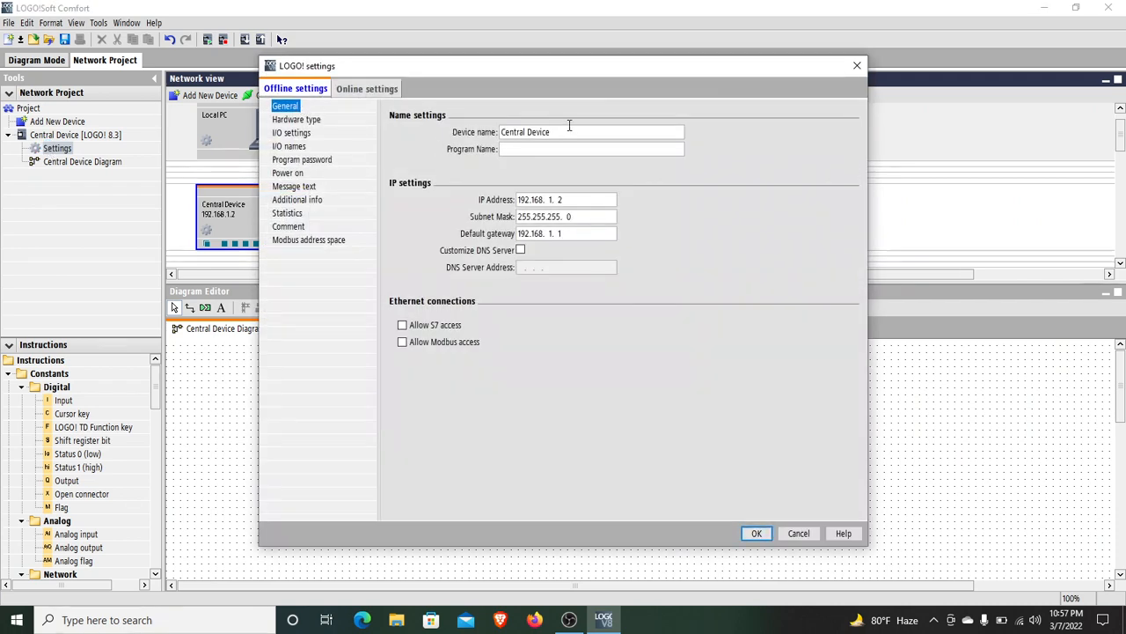
left_click(512, 155)
type("First Logo Progr")
key("BackSpace")
key("BackSpace")
key("BackSpace")
key("BackSpace")
key("BackSpace")
key("BackSpace")
key("BackSpace")
key("BackSpace")
key("BackSpace")
key("BackSpace")
type("LogoProgram")
Step: Set the hardware type to LOGO! 8.3 and choose Enable 0 AIs as the onboard analog input setting
left_click(308, 121)
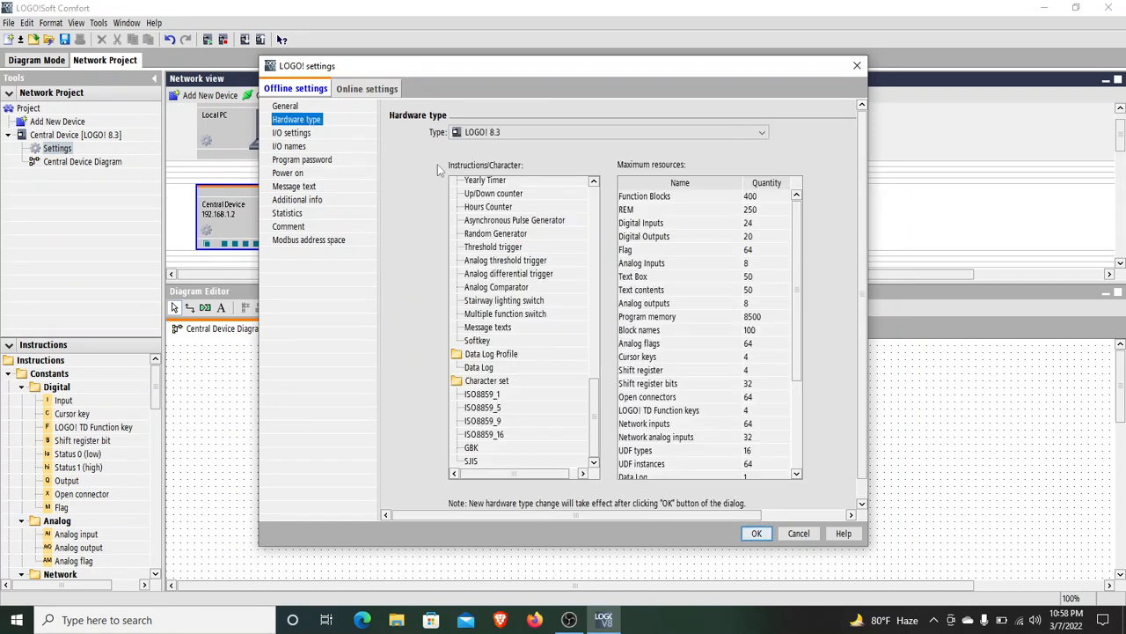
left_click(550, 131)
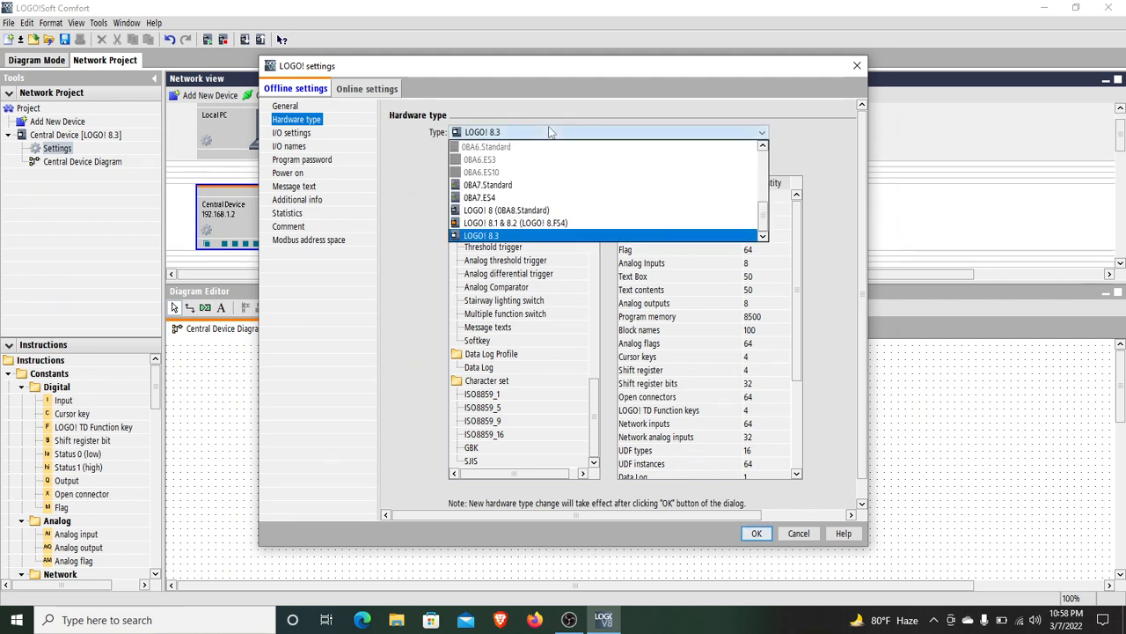
left_click(500, 240)
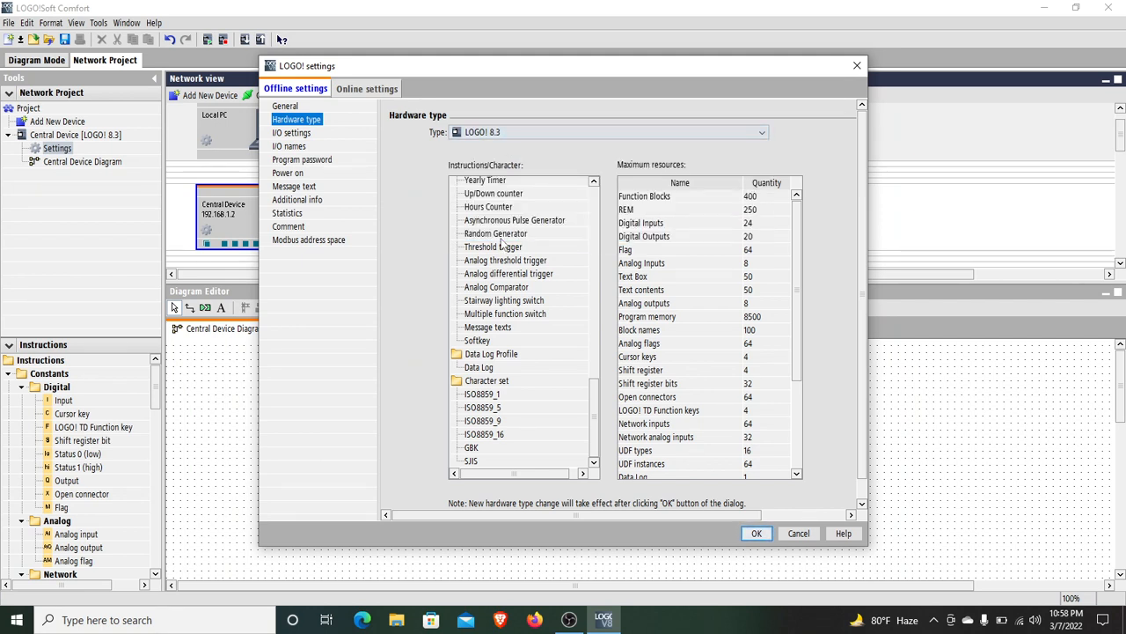
left_click(298, 133)
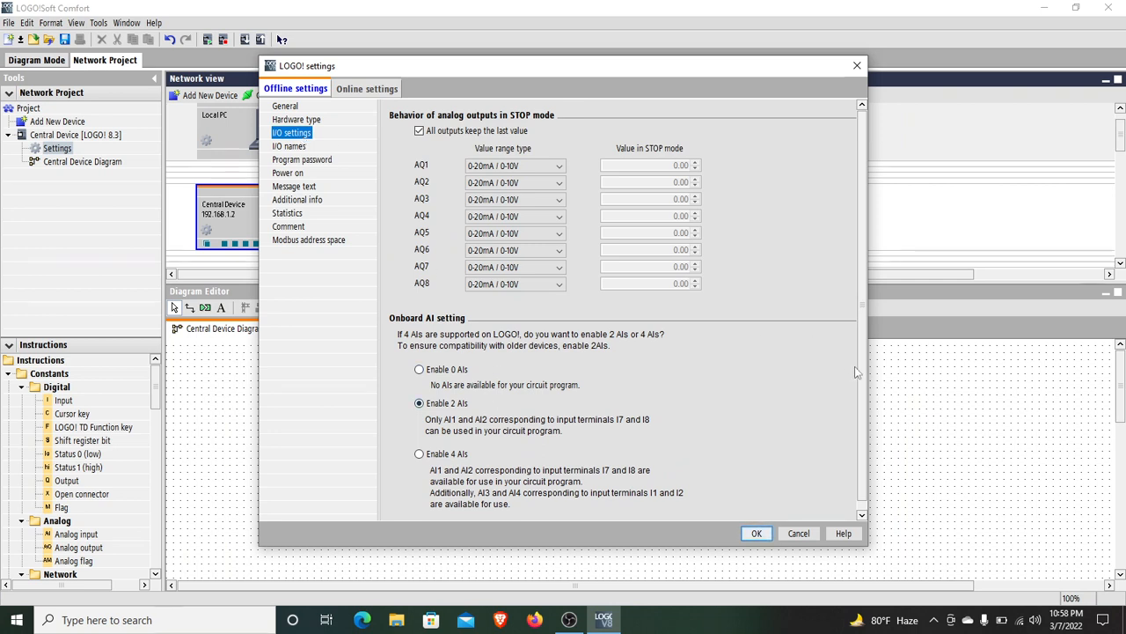
scroll(861, 378, "down", 1)
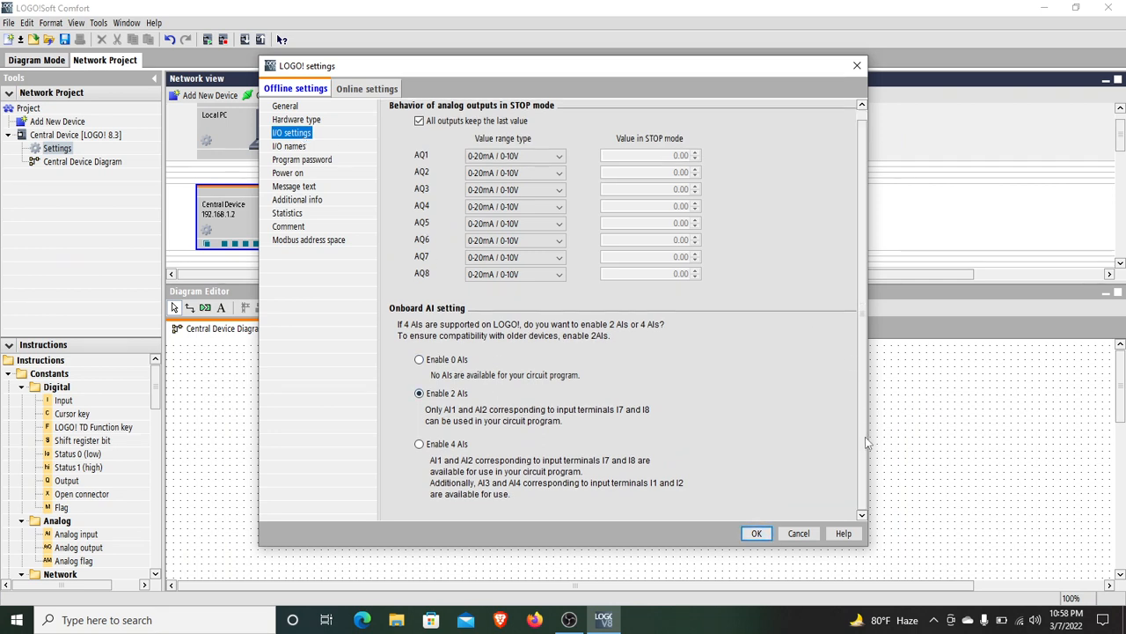
left_click(445, 366)
Step: Name input I1 StratPushButton, input I2 StopPushButton and output Q1 MotorMagneticContactorCoil
left_click(295, 148)
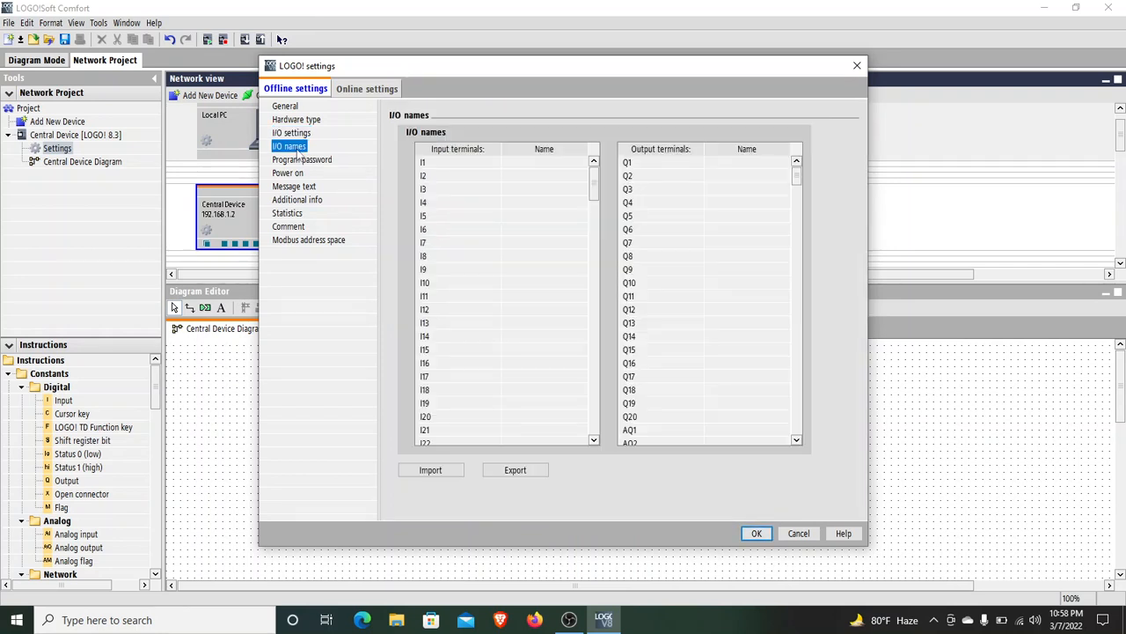
left_click(542, 161)
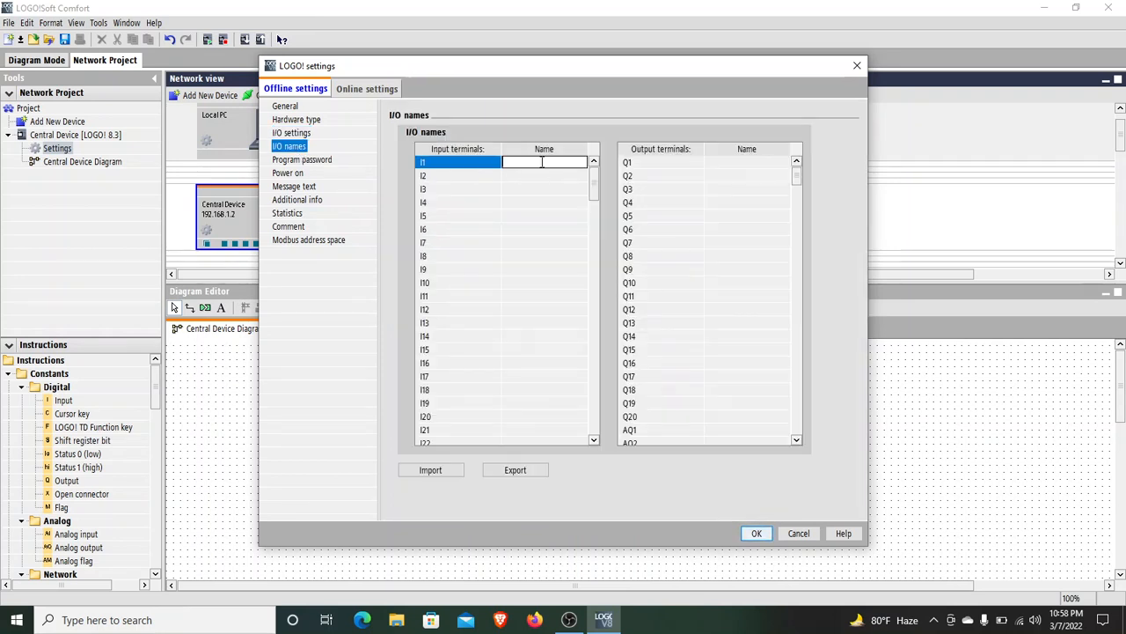
type("StratPushButton")
left_click(542, 179)
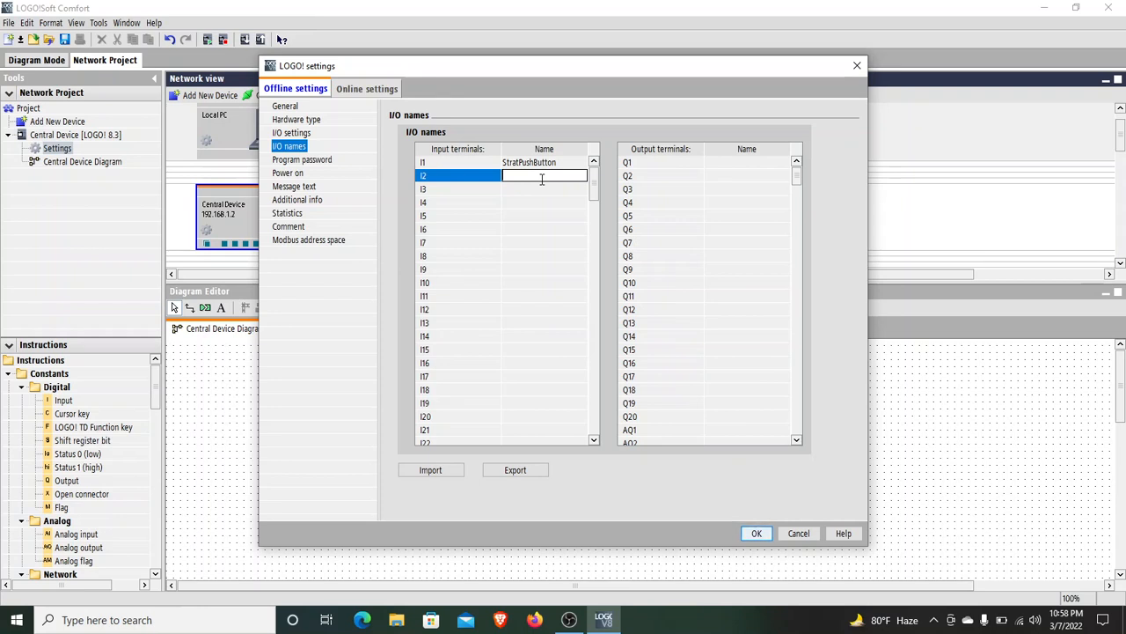
type("StopPushButton")
left_click(728, 161)
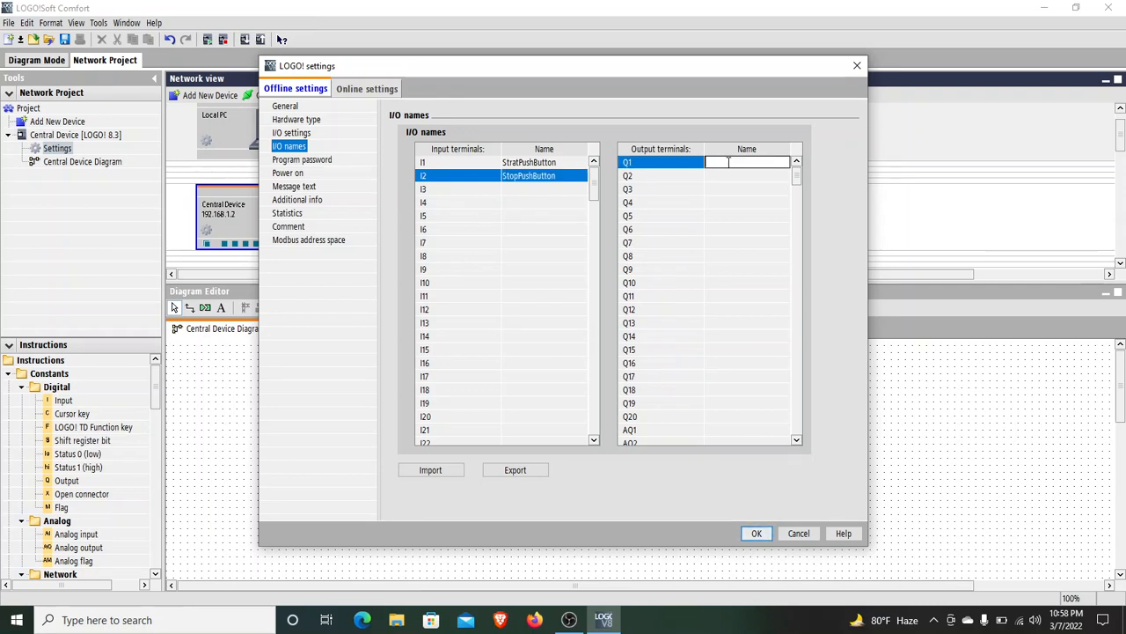
type("MotorMagneticContactorCoil")
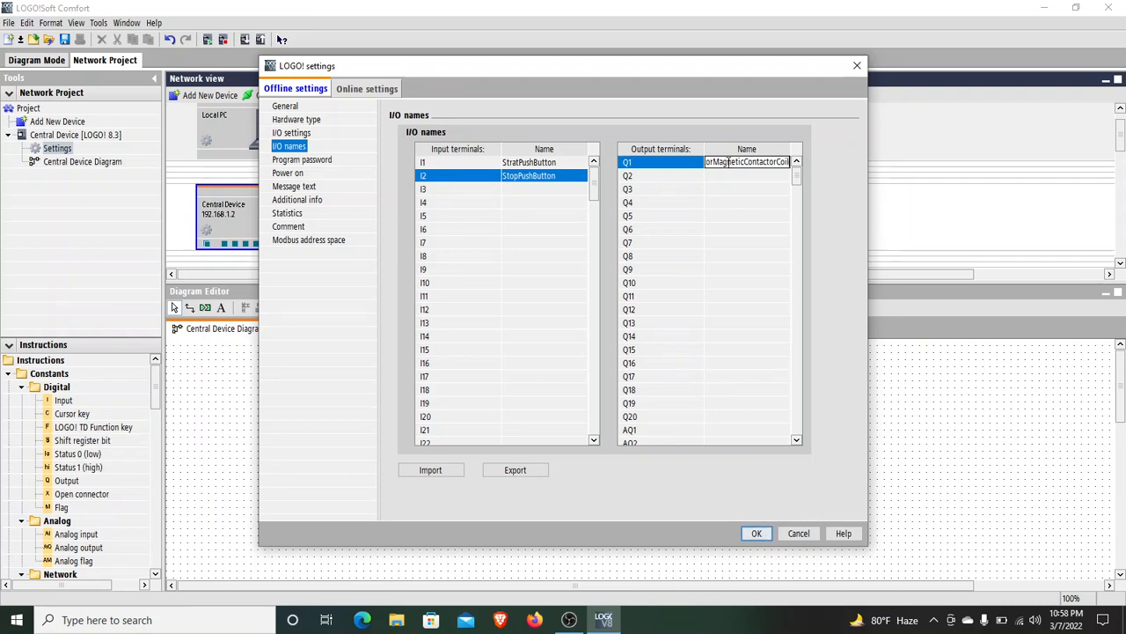
key("Return")
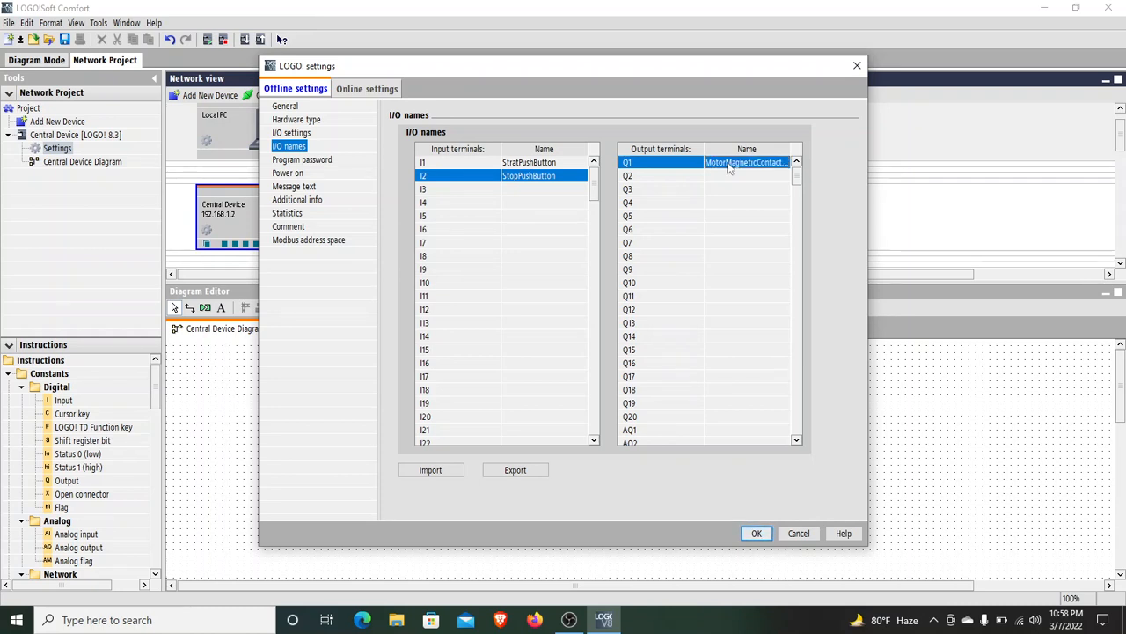
Step: Fill in the additional info with project name FirstLogoProject and customer Test Limited
left_click(328, 165)
left_click(293, 176)
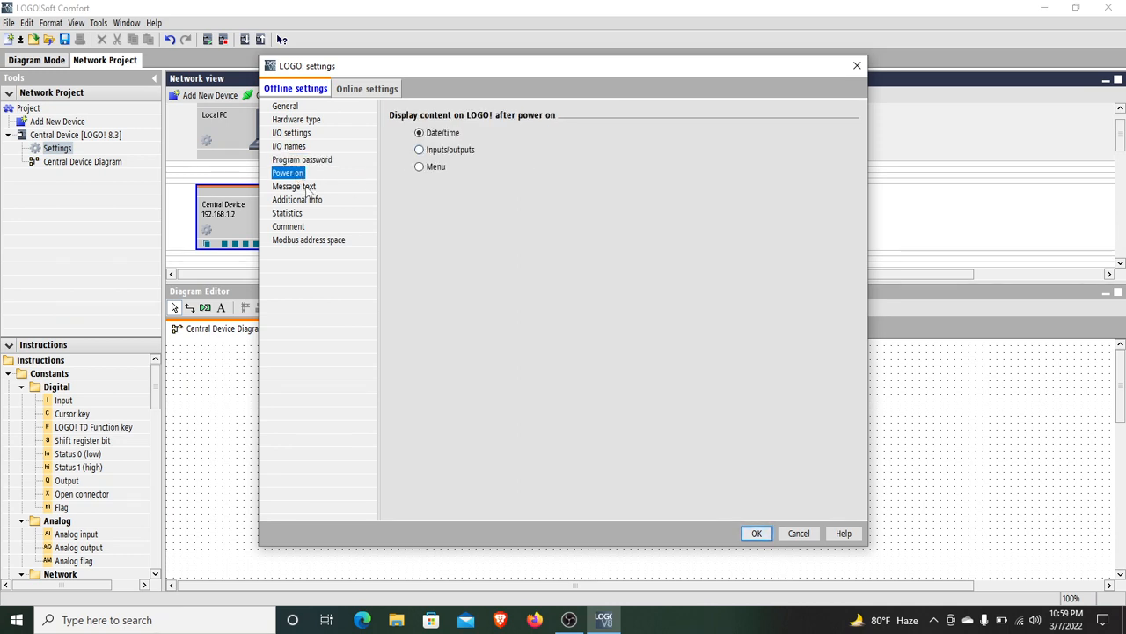
left_click(308, 189)
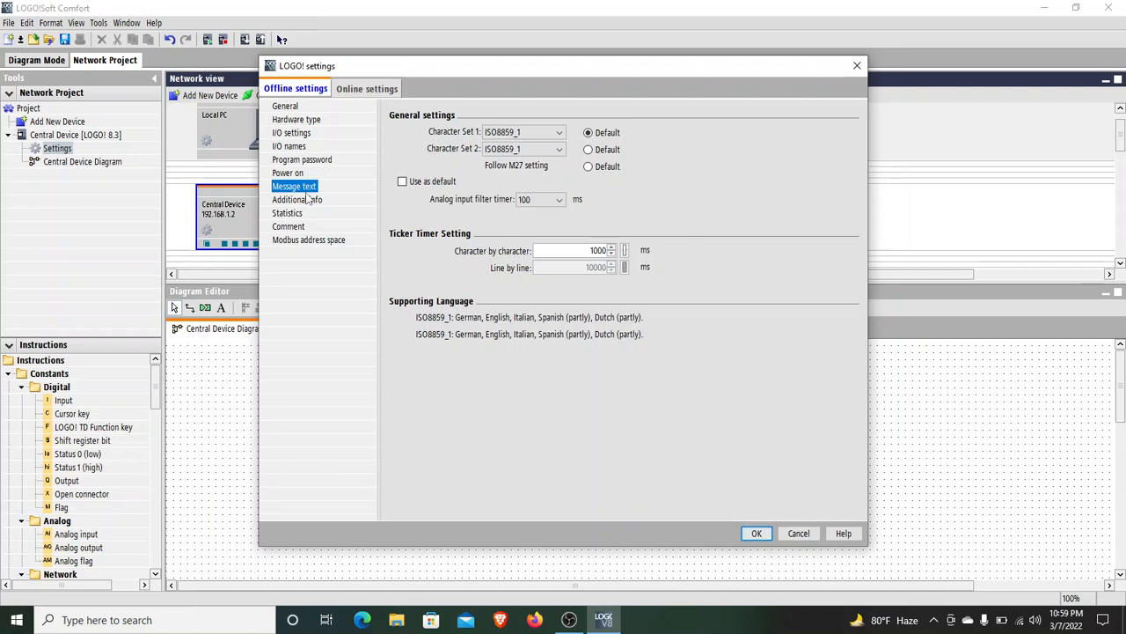
left_click(308, 200)
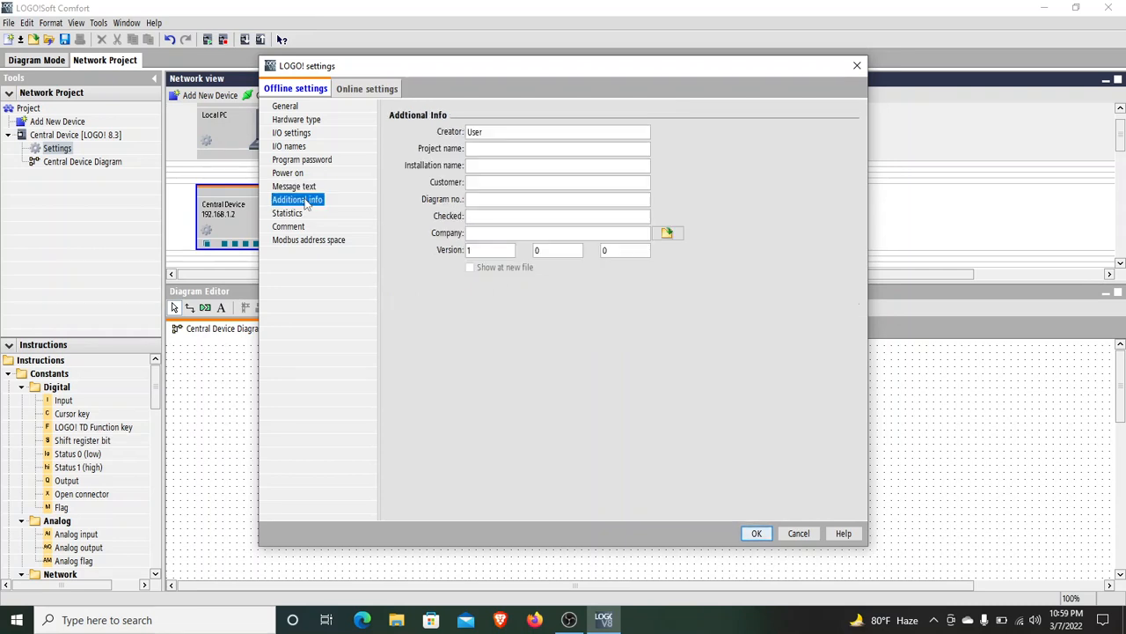
left_click(474, 151)
type("FirstLogoProject")
left_click(479, 182)
type("Test Limited")
Step: Add the comment "Program Started at 7thMarch, 2022" and apply the device settings
left_click(290, 215)
left_click(293, 227)
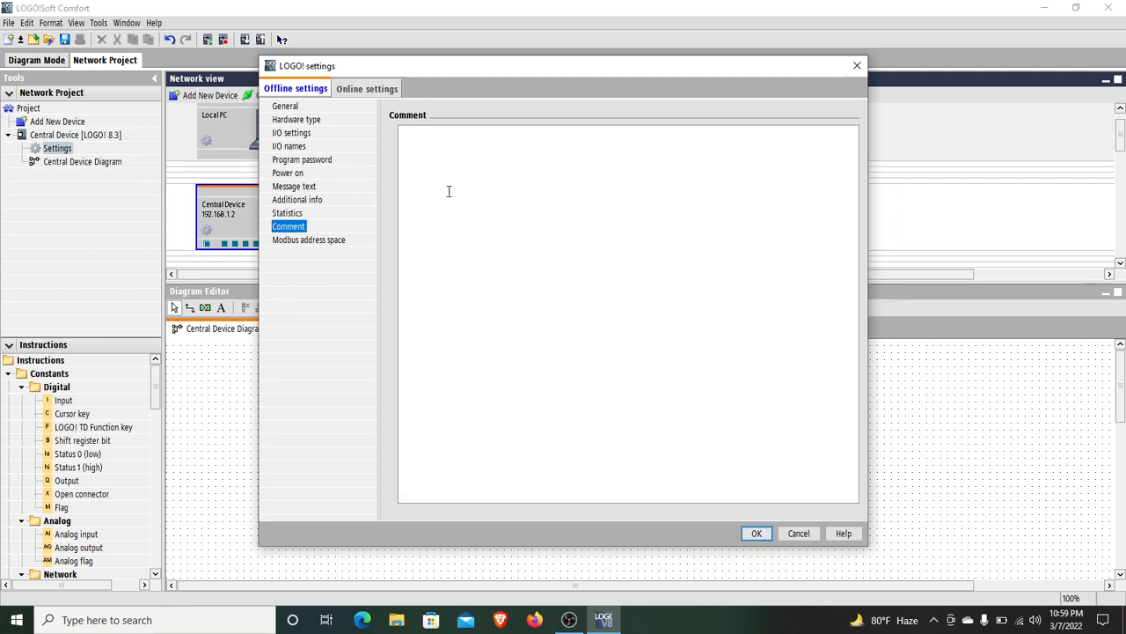
type("Program Started")
type("at 7thMarch, 20")
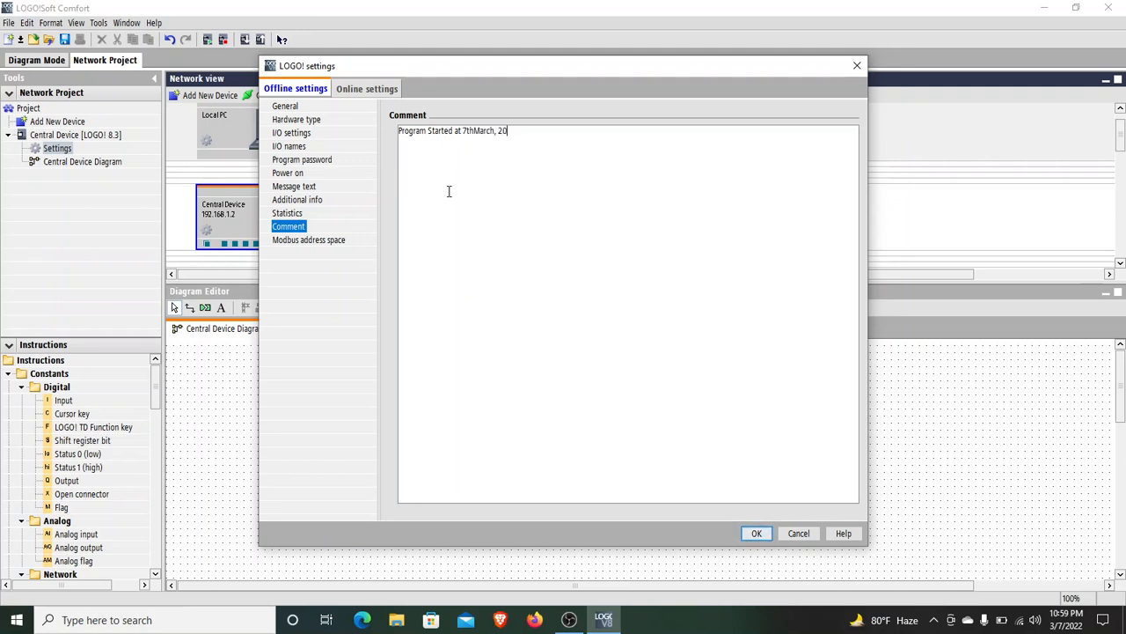
type("22")
left_click(757, 533)
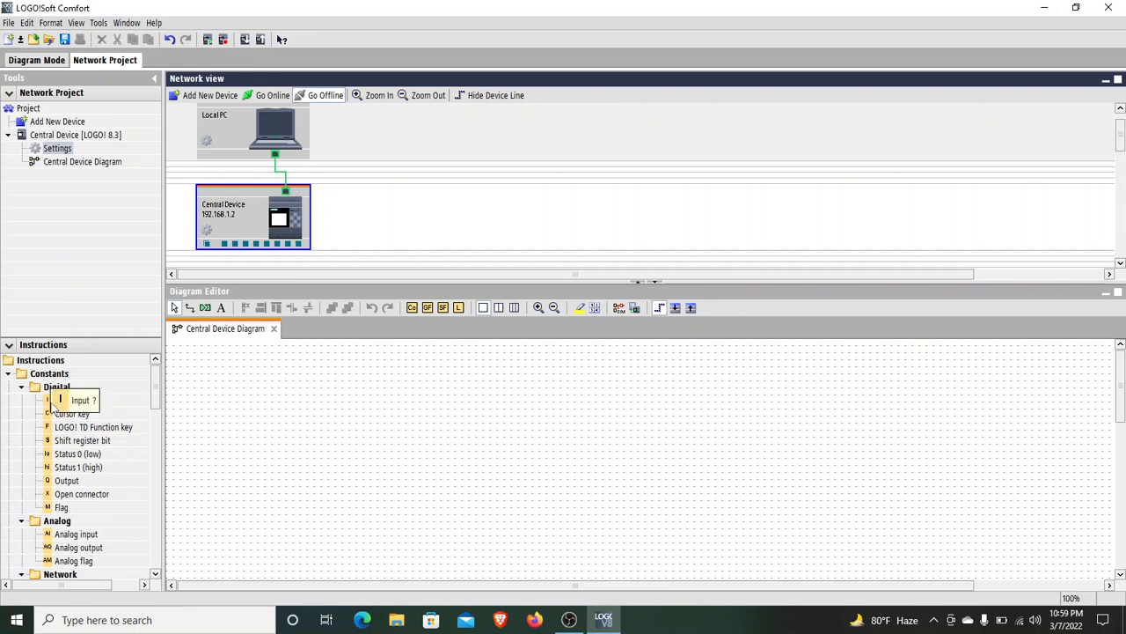
Step: Place digital inputs I1 and I2 one above the other in the Central Device diagram
left_click(50, 402)
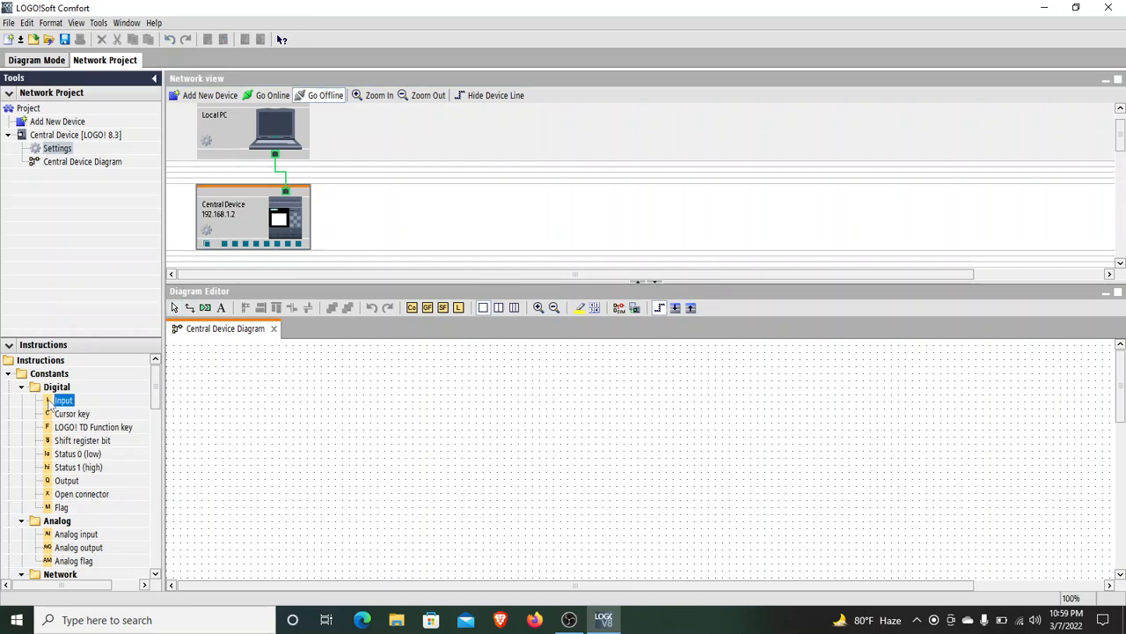
left_click_drag(48, 400, 284, 396)
left_click(284, 401)
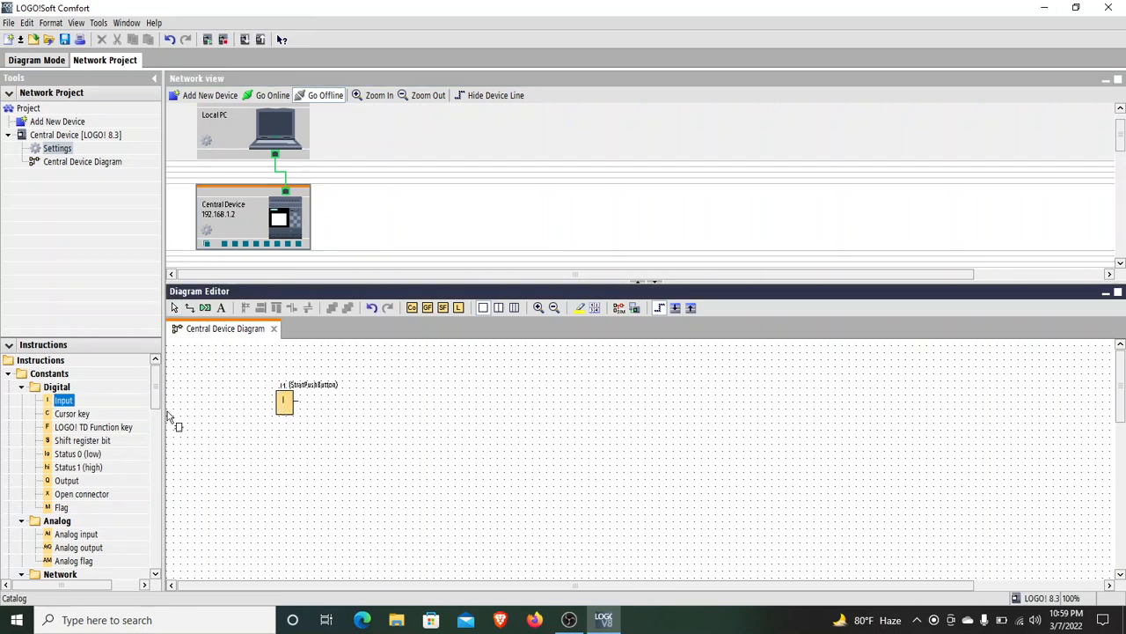
left_click_drag(63, 401, 285, 451)
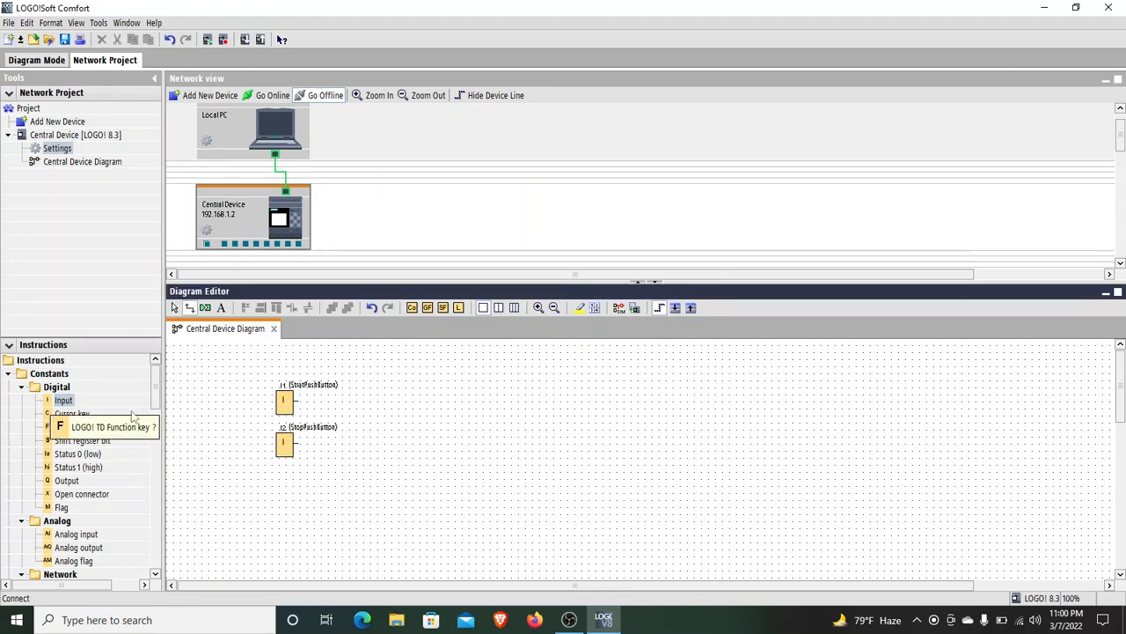
Step: Place a latching relay beside the two inputs and wire I1 to its set input and I2 to its reset input
left_click_drag(154, 396, 162, 473)
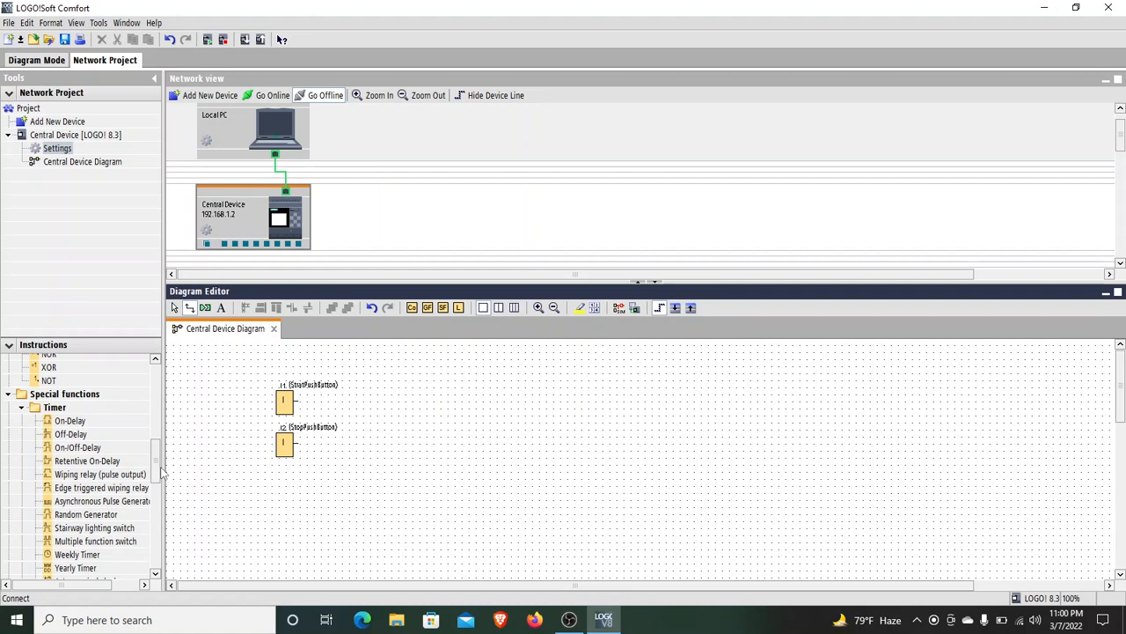
left_click_drag(161, 473, 163, 528)
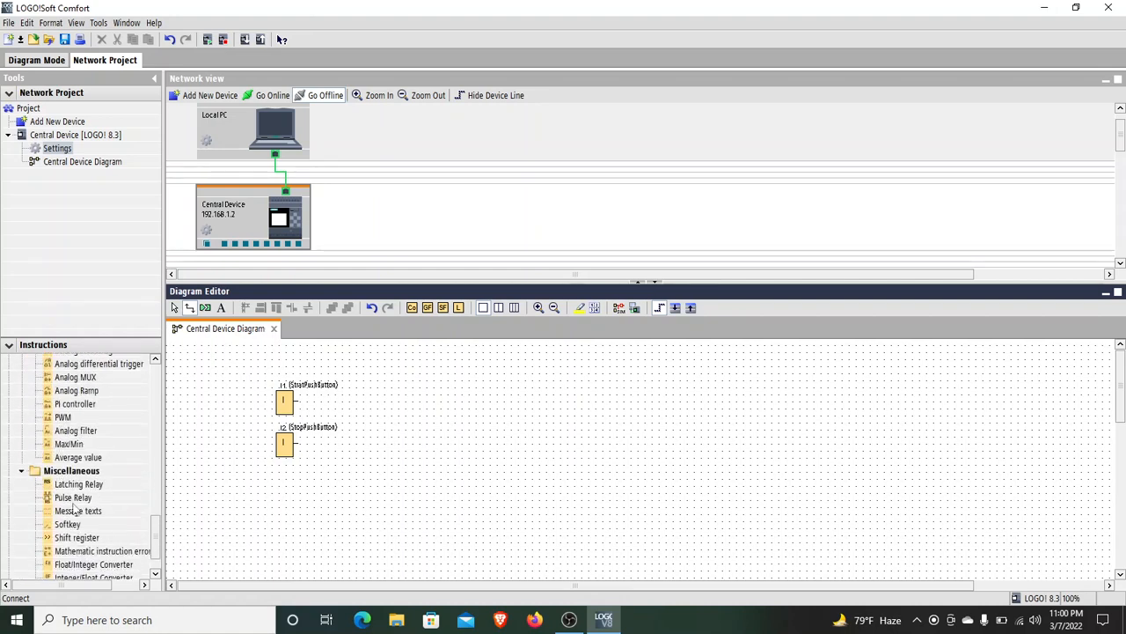
left_click_drag(67, 486, 405, 409)
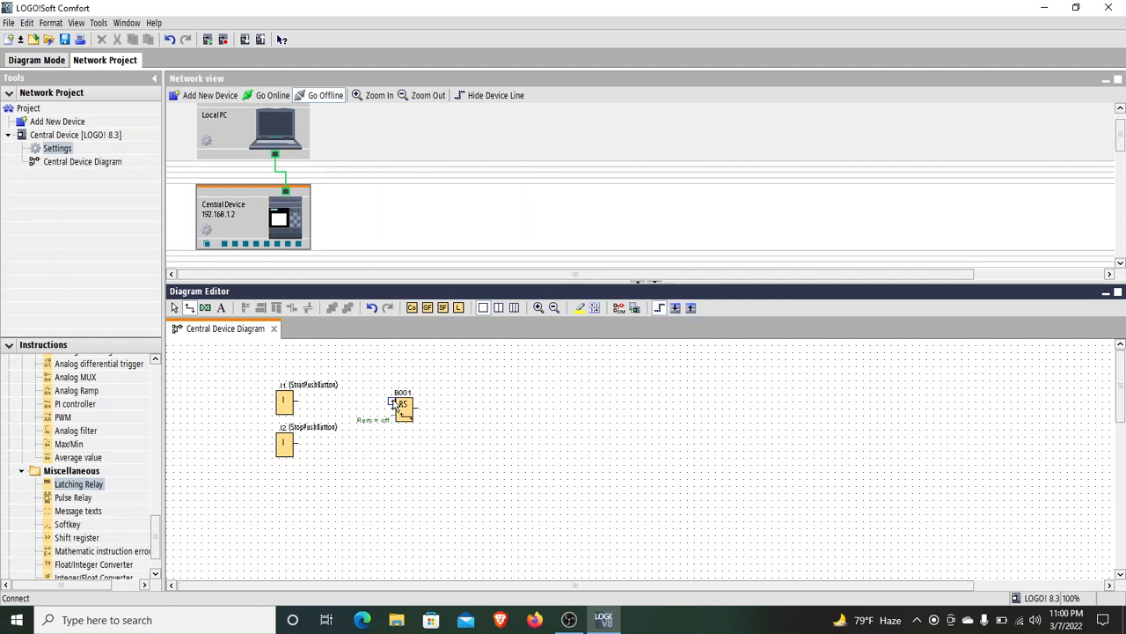
left_click_drag(395, 405, 296, 401)
left_click_drag(393, 410, 299, 443)
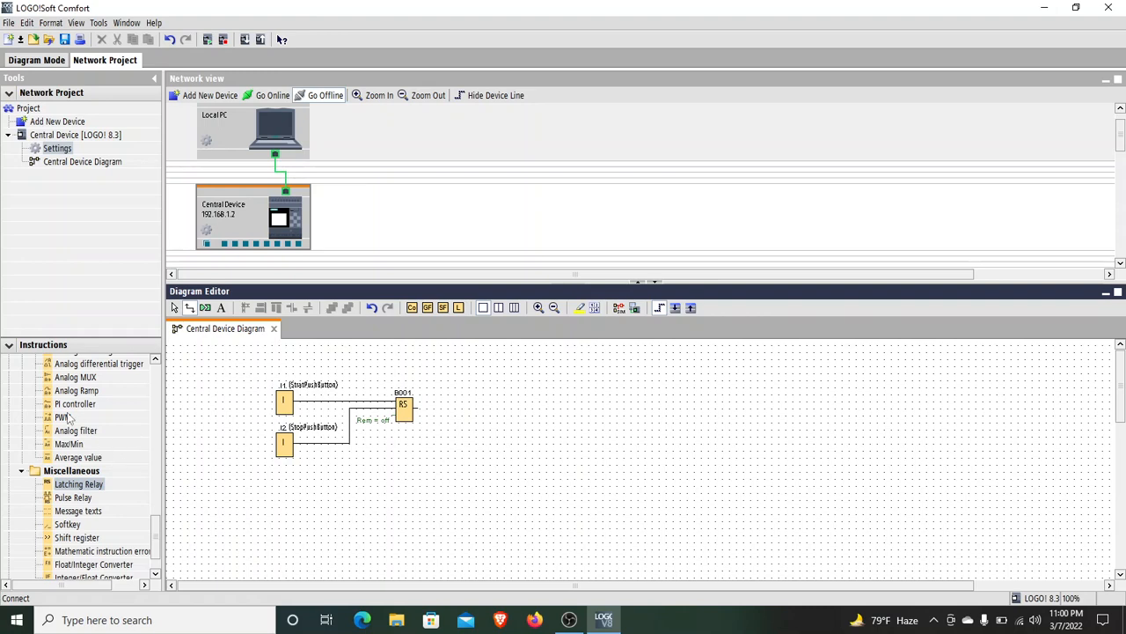
Step: Place digital output Q1 after the latching relay and connect it to the relay's output
left_click_drag(155, 515, 155, 395)
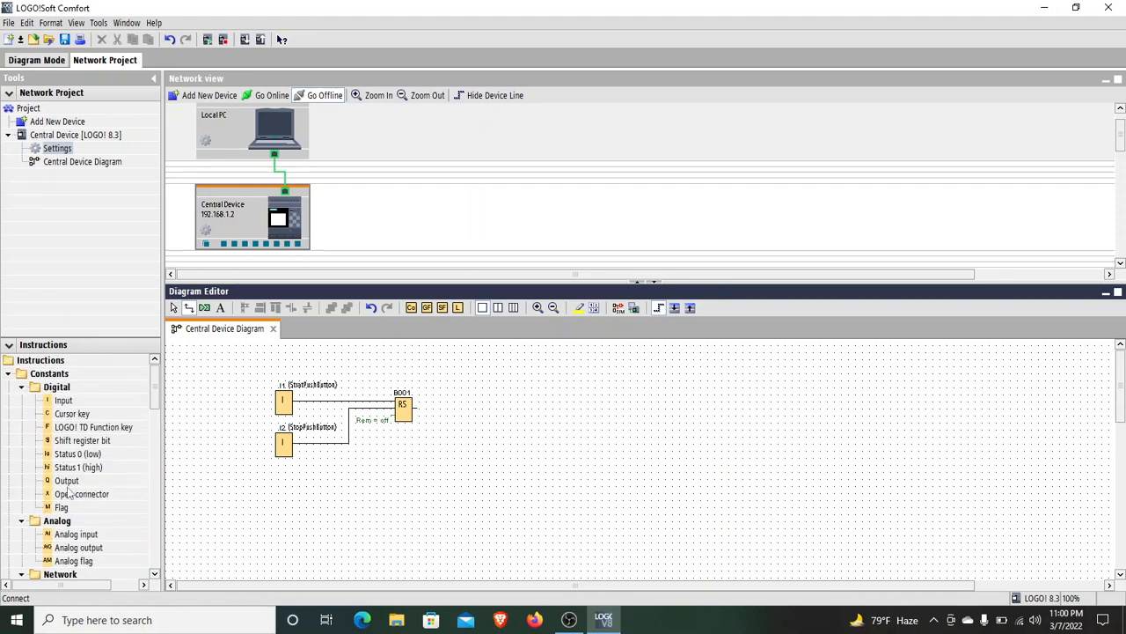
left_click_drag(63, 487, 479, 413)
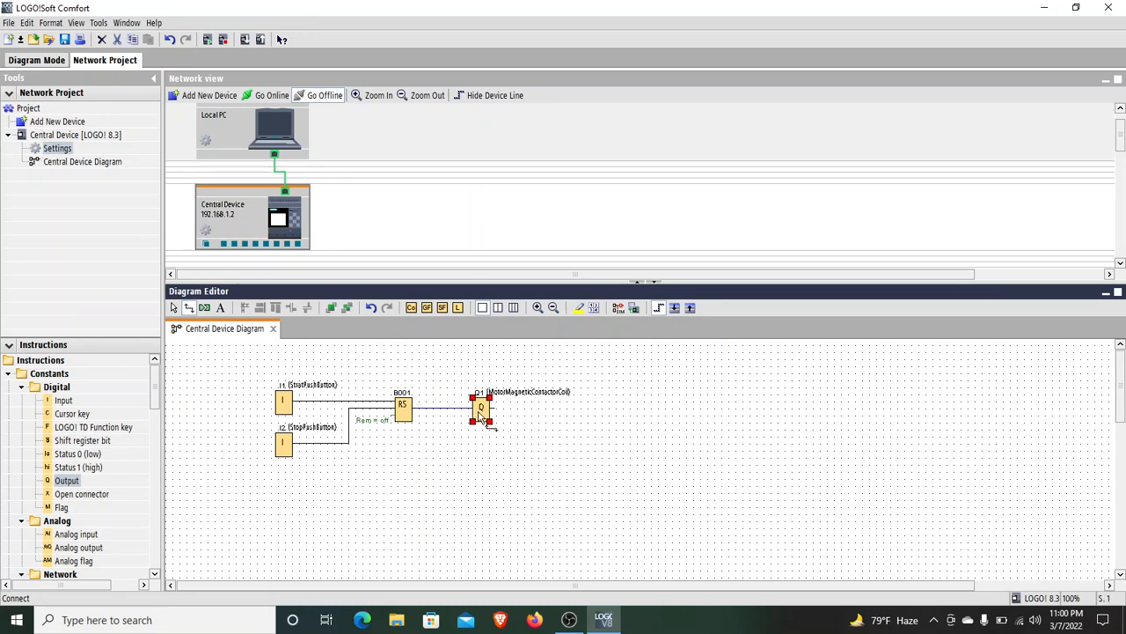
Step: Set the simulation mode of input I1, the start push button, to Momentary pushbutton (make)
left_click(284, 409)
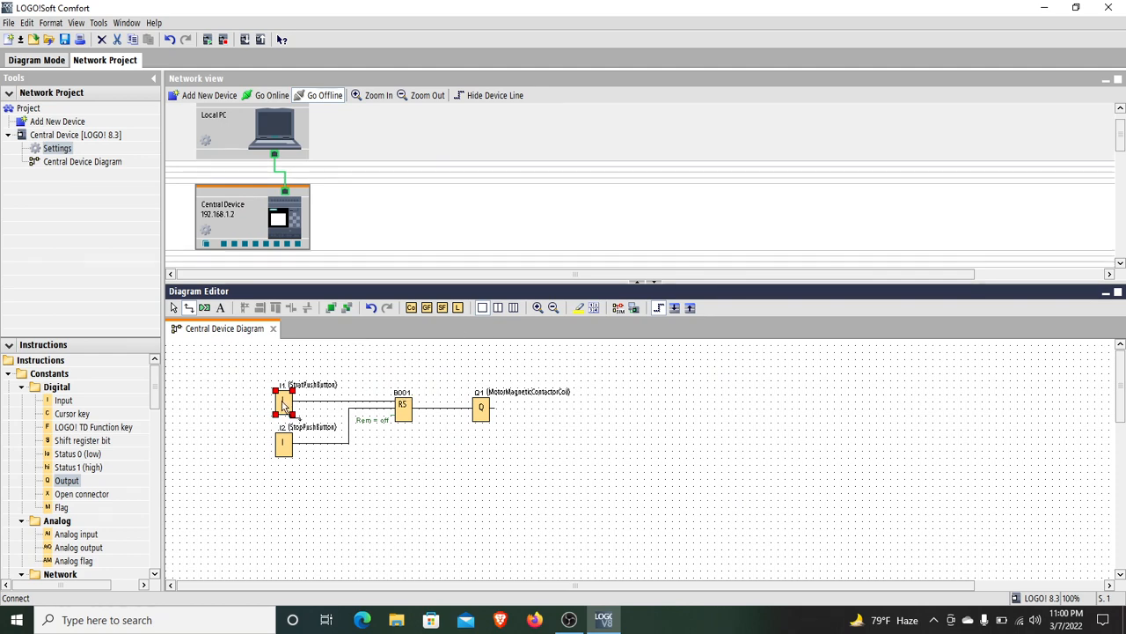
double_click(283, 403)
left_click(554, 179)
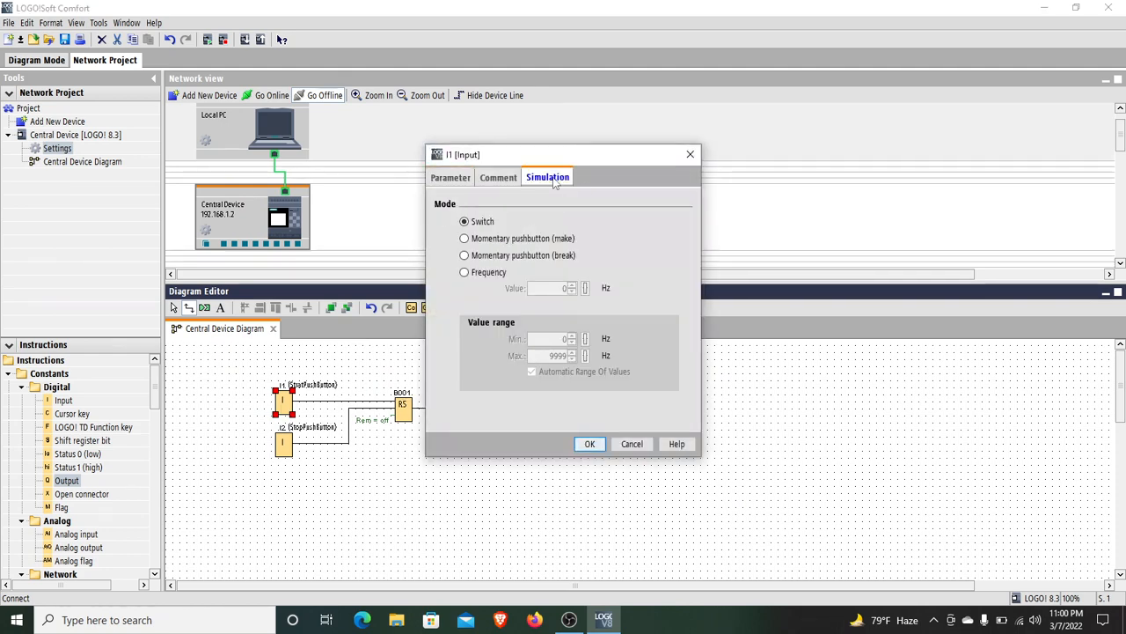
left_click(464, 238)
left_click(598, 445)
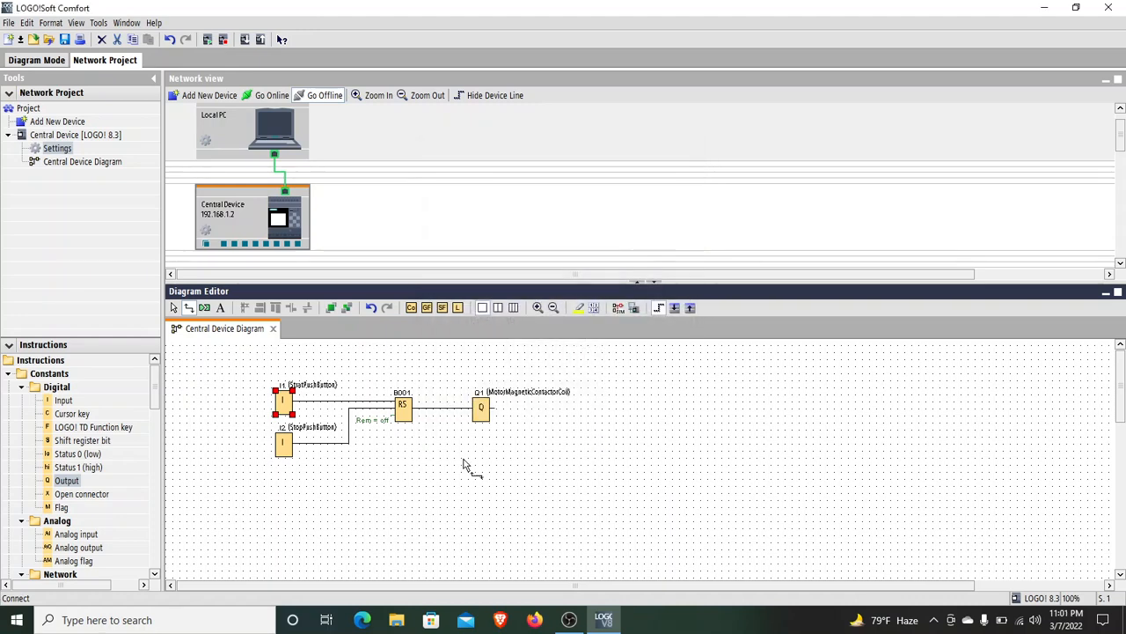
Step: Set the simulation mode of input I2, the stop push button, to Momentary pushbutton (make)
left_click(287, 451)
double_click(286, 449)
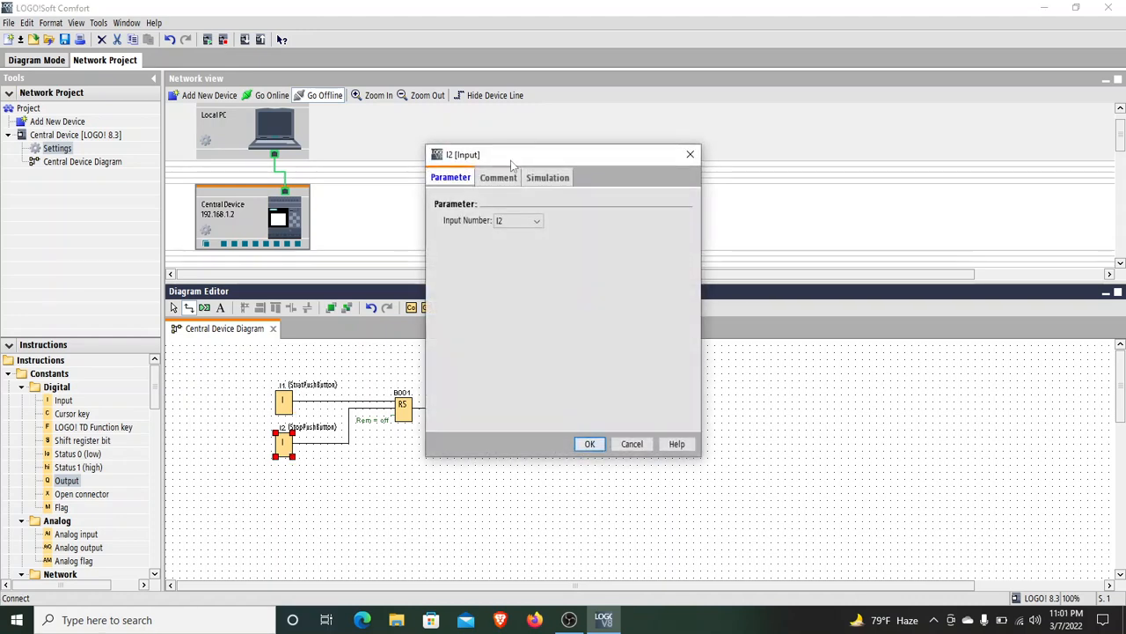
left_click(548, 182)
left_click(551, 240)
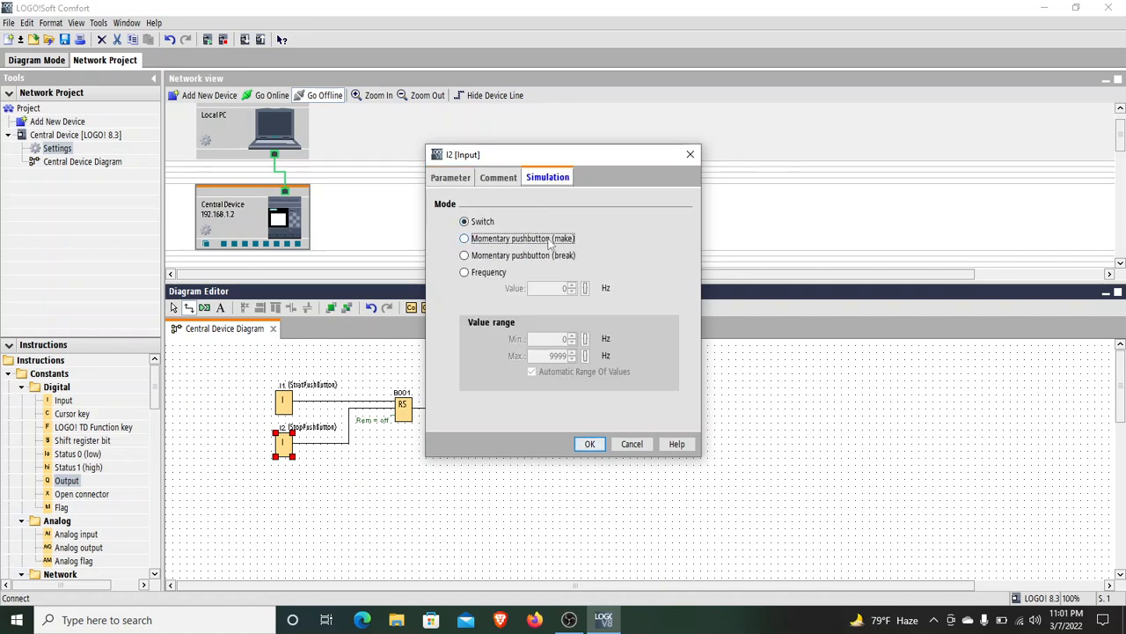
left_click(590, 445)
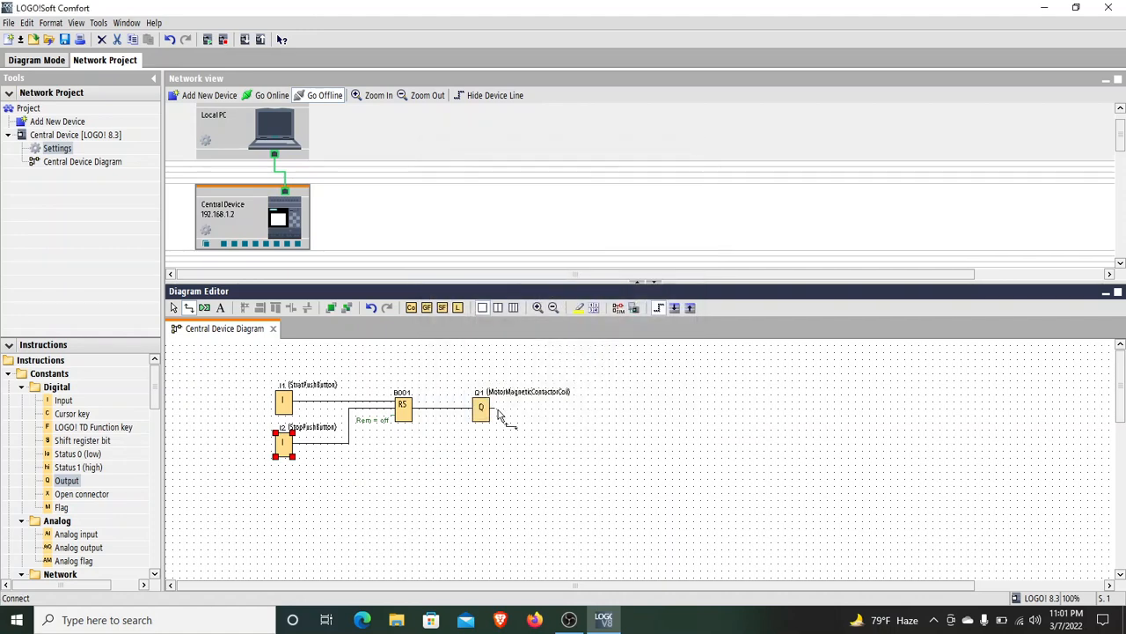
left_click(599, 470)
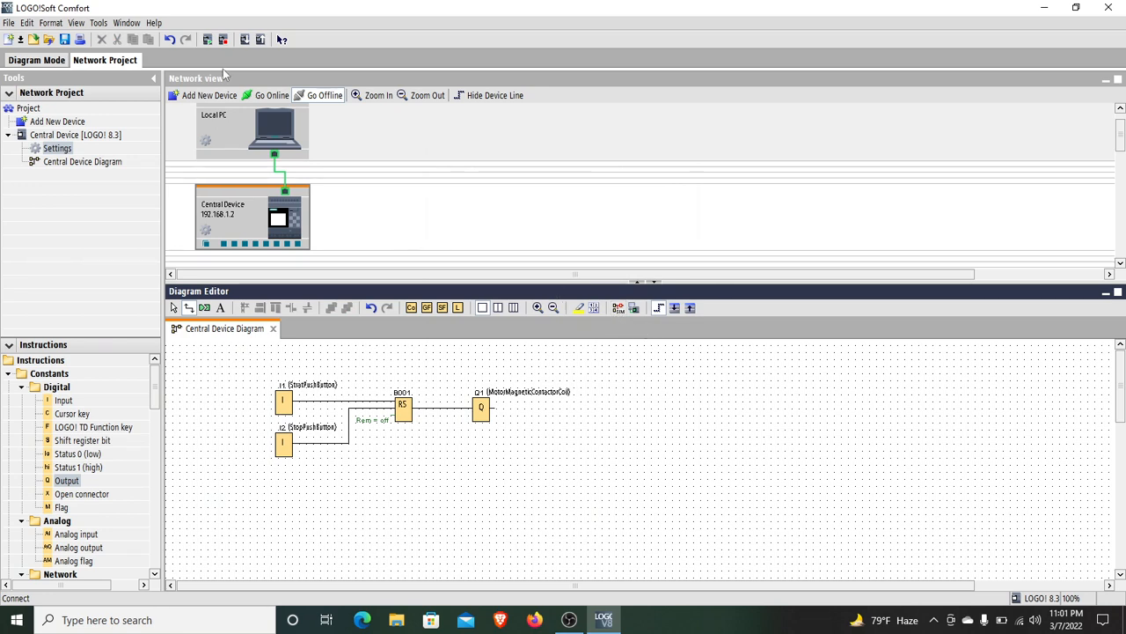
Step: Try to transfer the program to the LOGO! at 192.168.1.2 over Ethernet through the Intel(R) Dual Band Wireless-AC 7260 adapter, refreshing the accessible devices
left_click(246, 39)
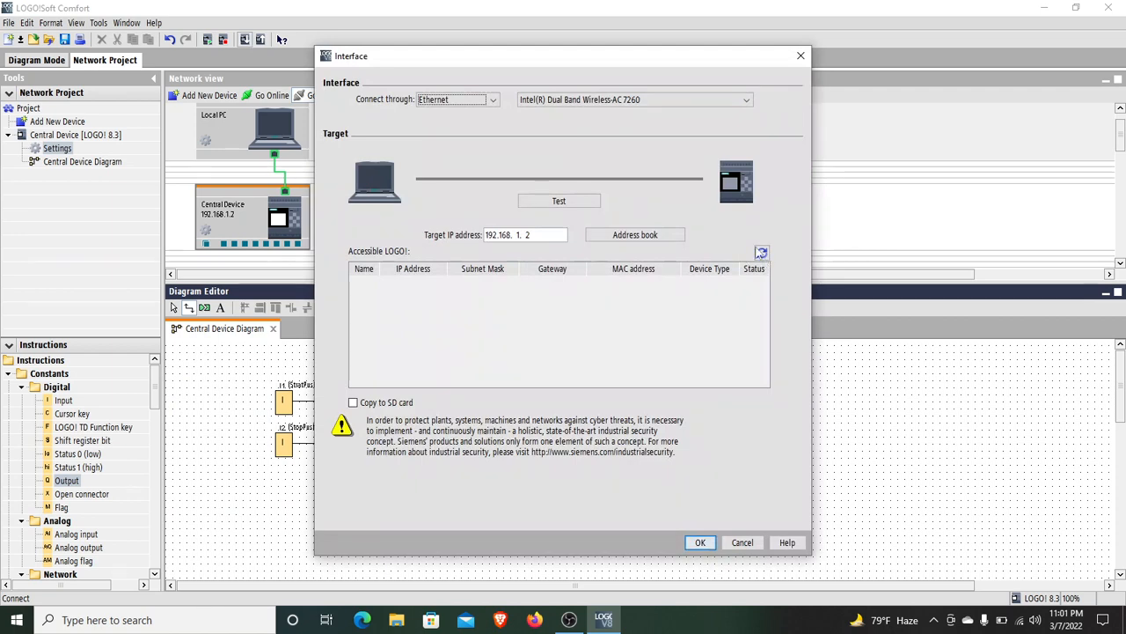
left_click(701, 101)
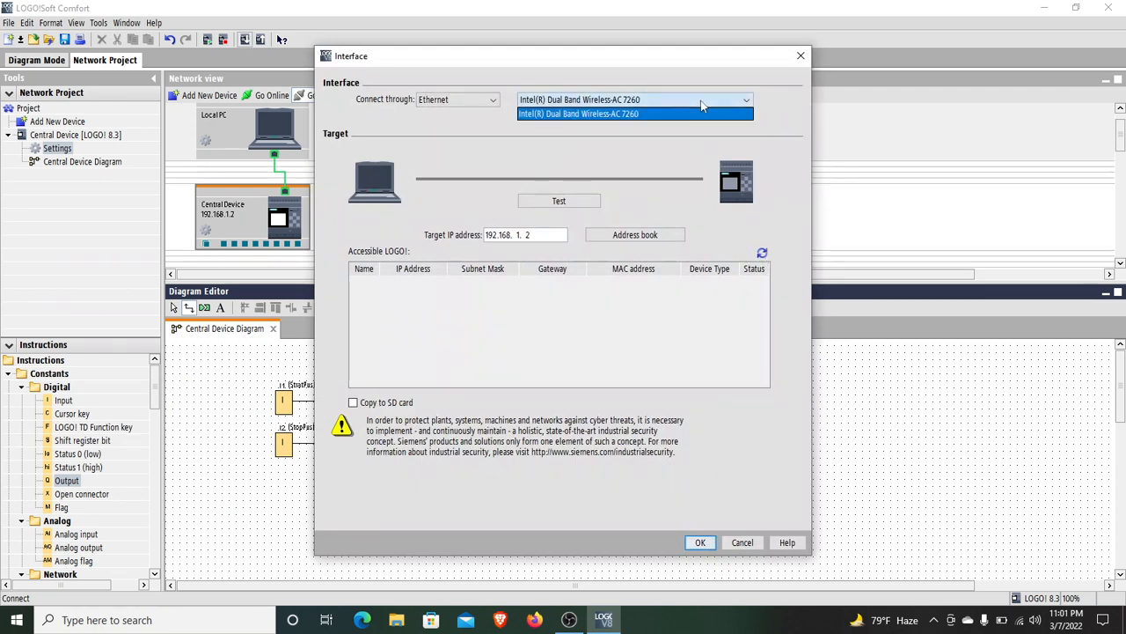
left_click(671, 104)
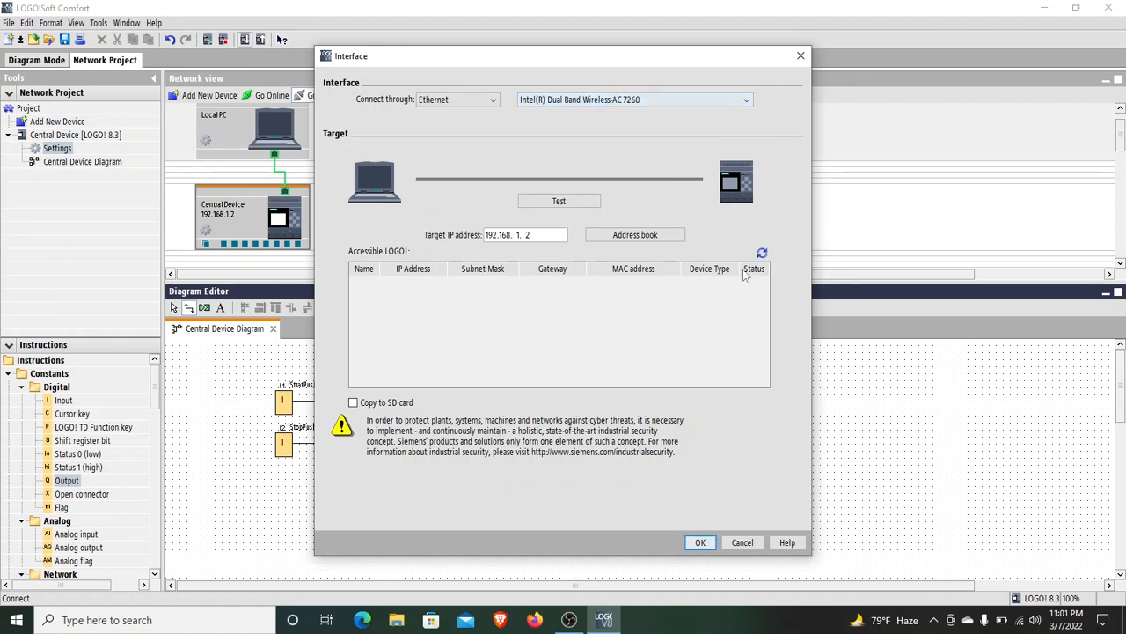
left_click(762, 253)
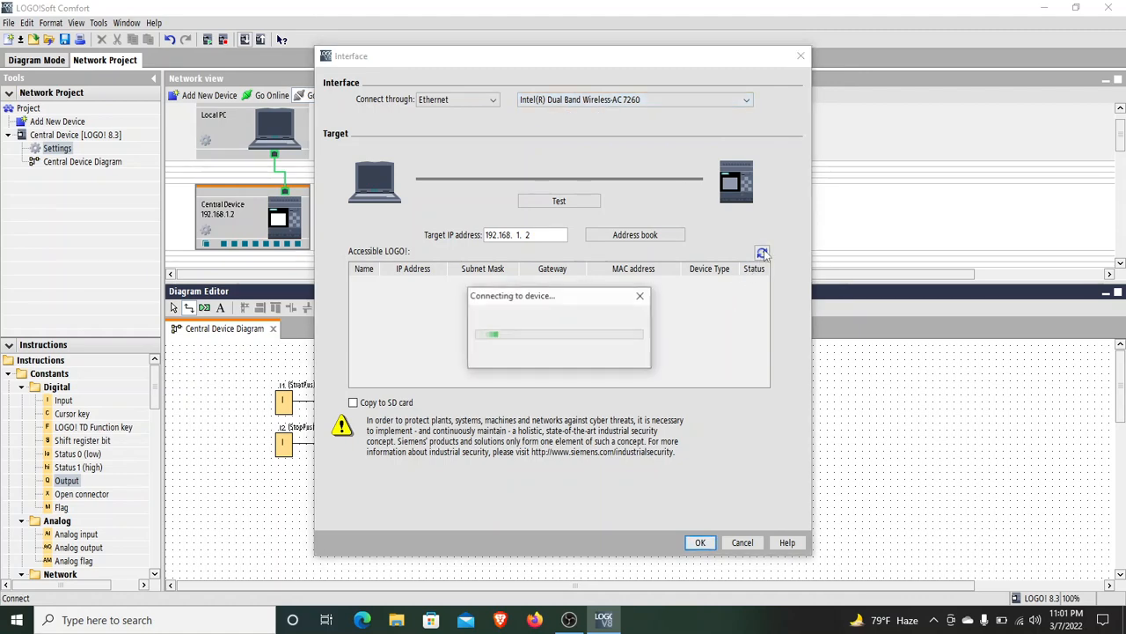
left_click(641, 296)
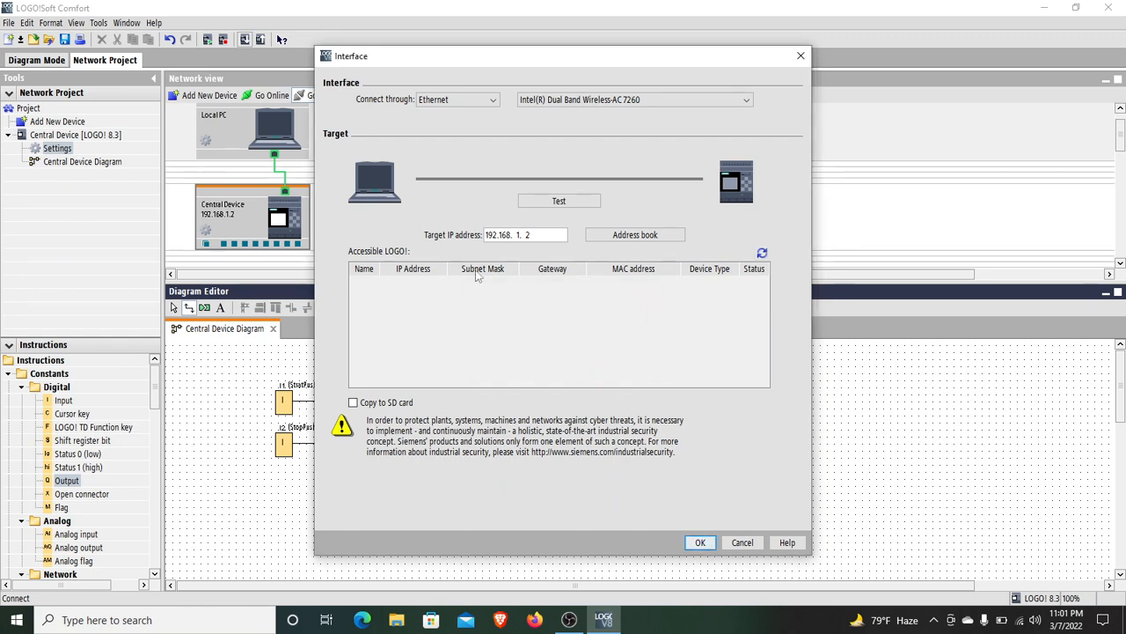
left_click(701, 543)
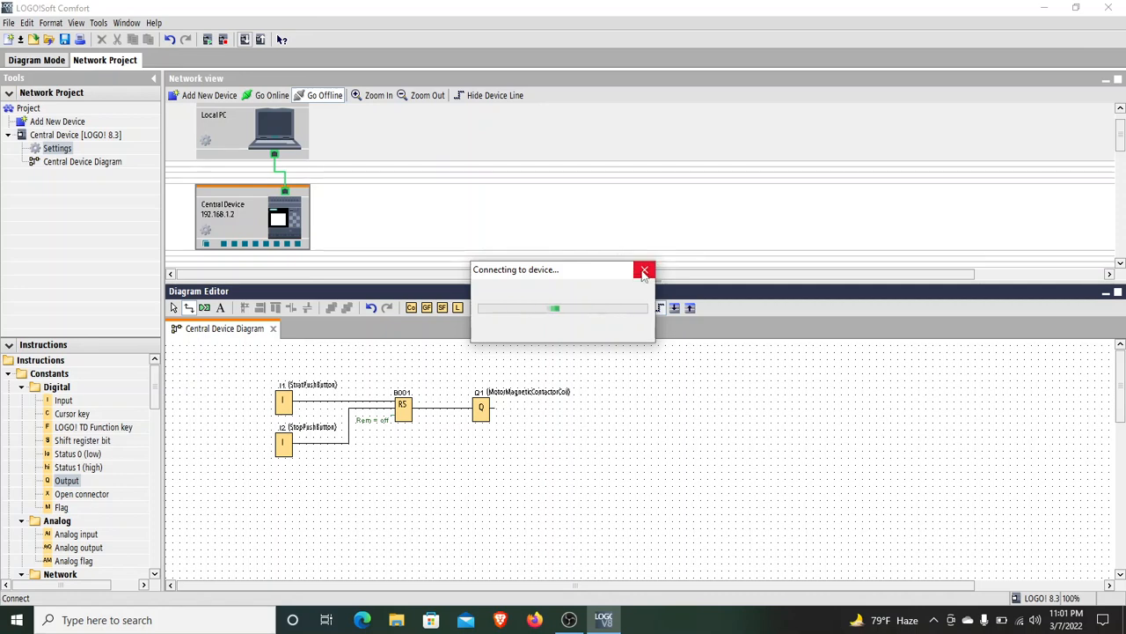
left_click(644, 272)
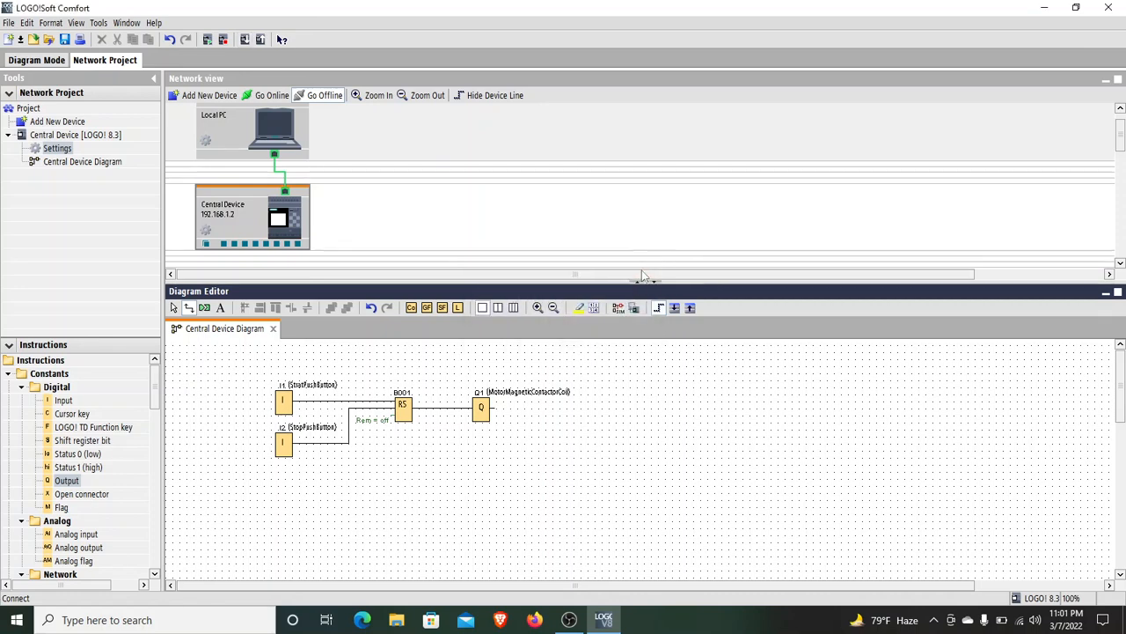
Step: Start the simulation and test the latching circuit by actuating start input I1 and stop input I2 in turn, twice
left_click(622, 311)
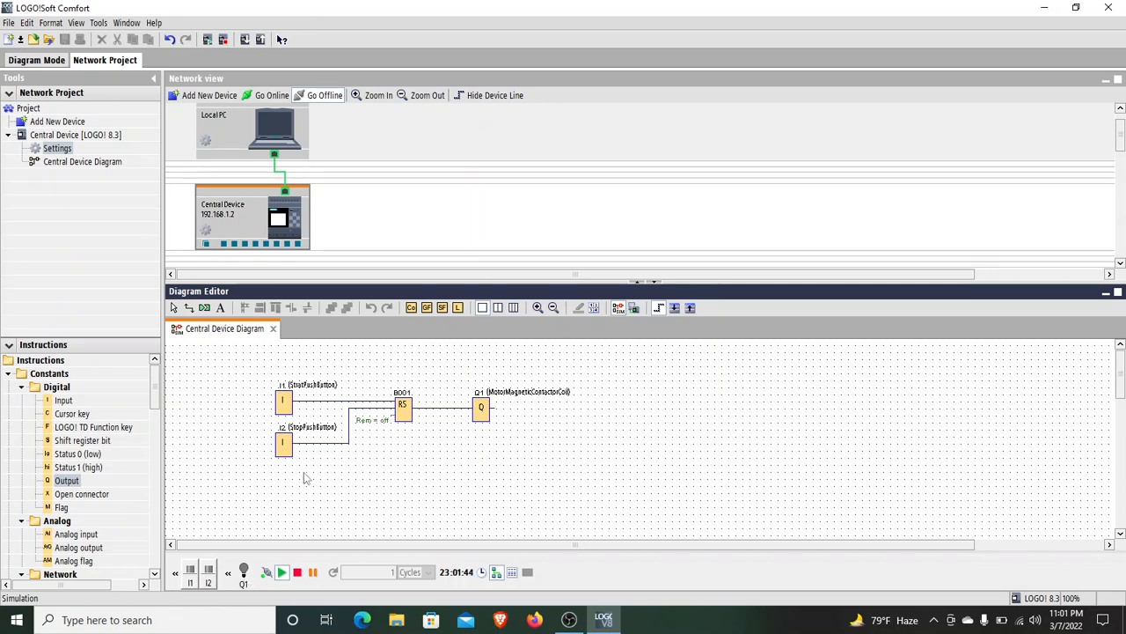
left_click(191, 572)
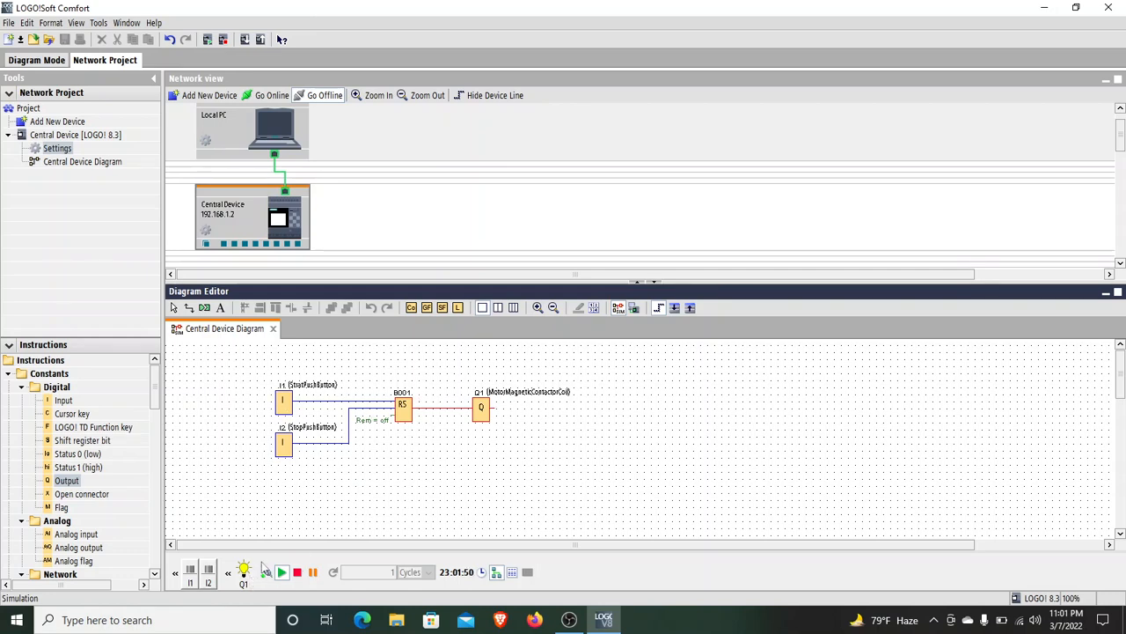
left_click(209, 573)
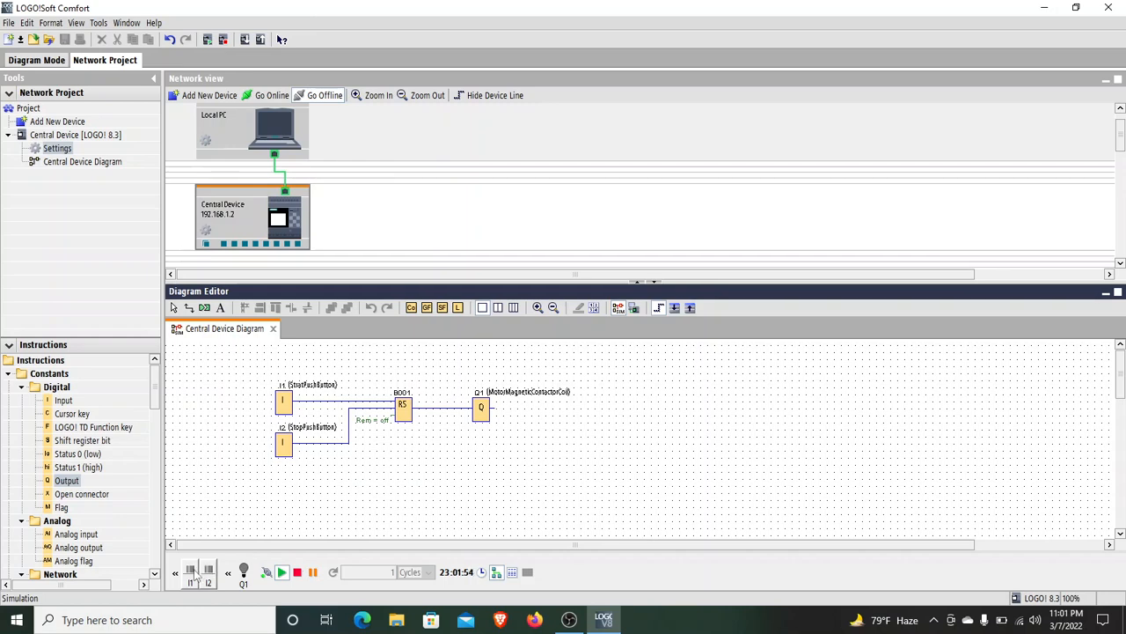
left_click(191, 573)
left_click(209, 573)
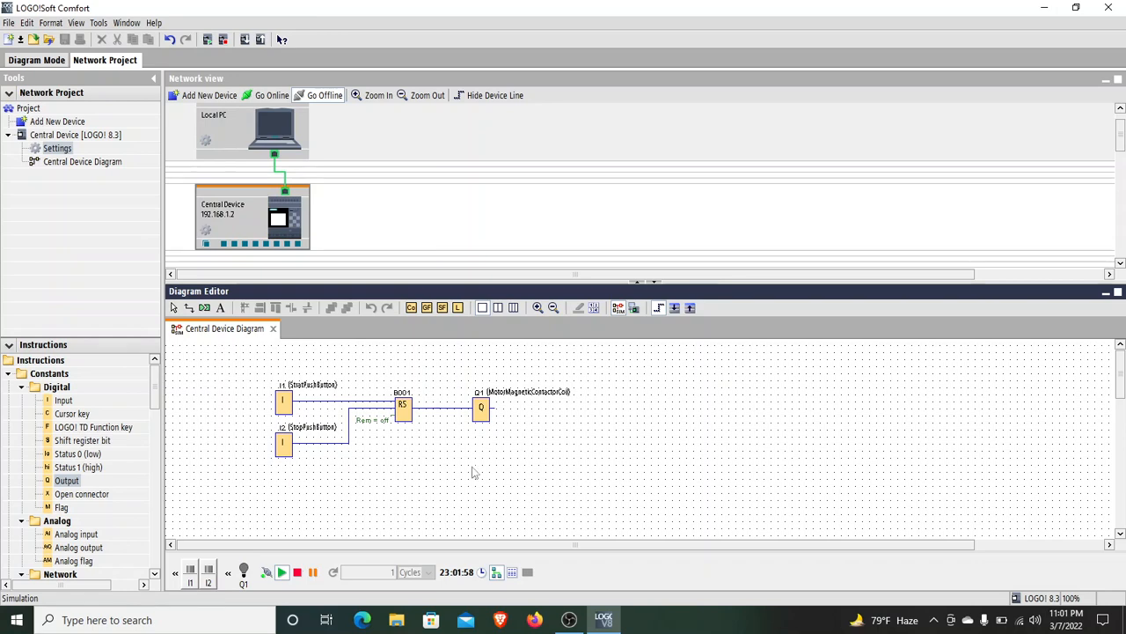